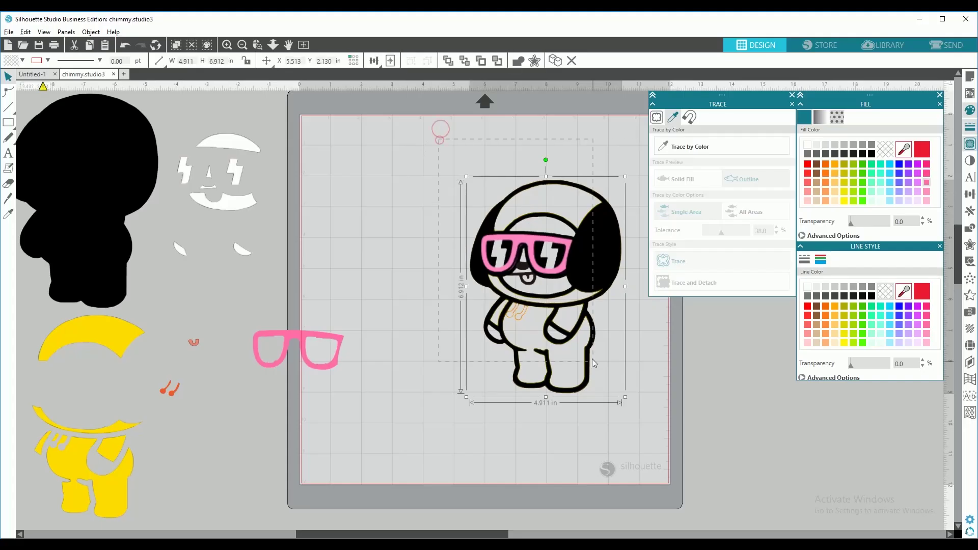
- Delete the outlined Chimmy figure and drag the solid black silhouette onto the cutting mat
right_click(564, 300)
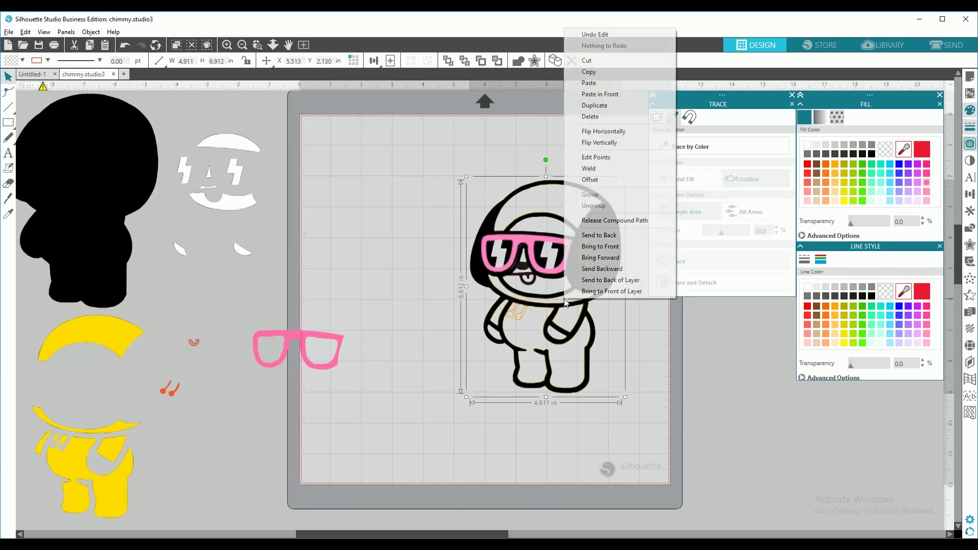
left_click(627, 119)
left_click_drag(155, 253, 512, 282)
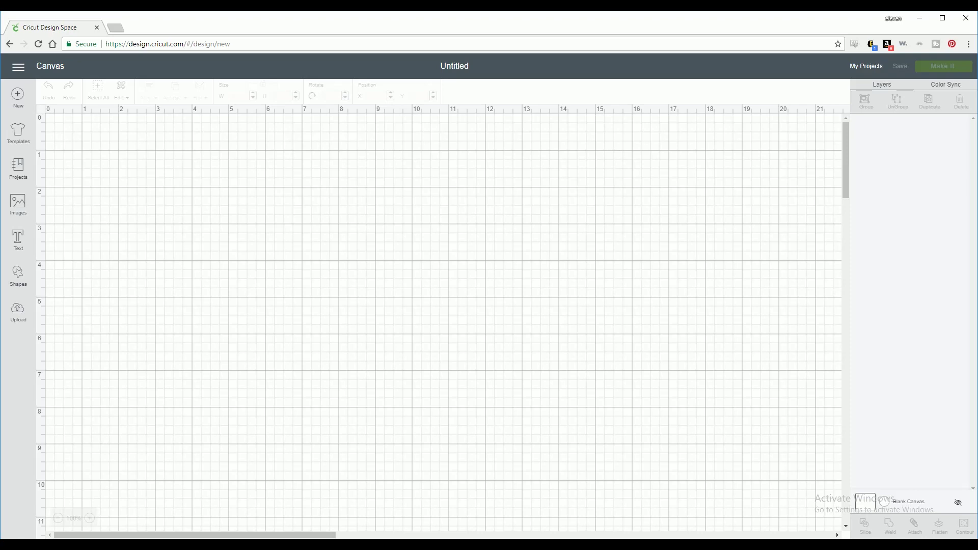
- Upload chimmy.svg as a cut image and save it under the name chimmy
left_click(13, 324)
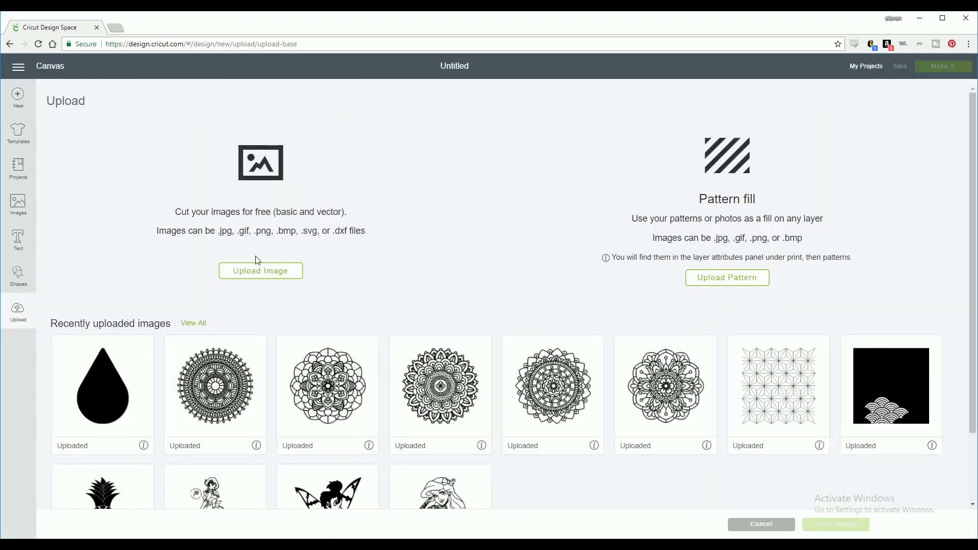
left_click(254, 271)
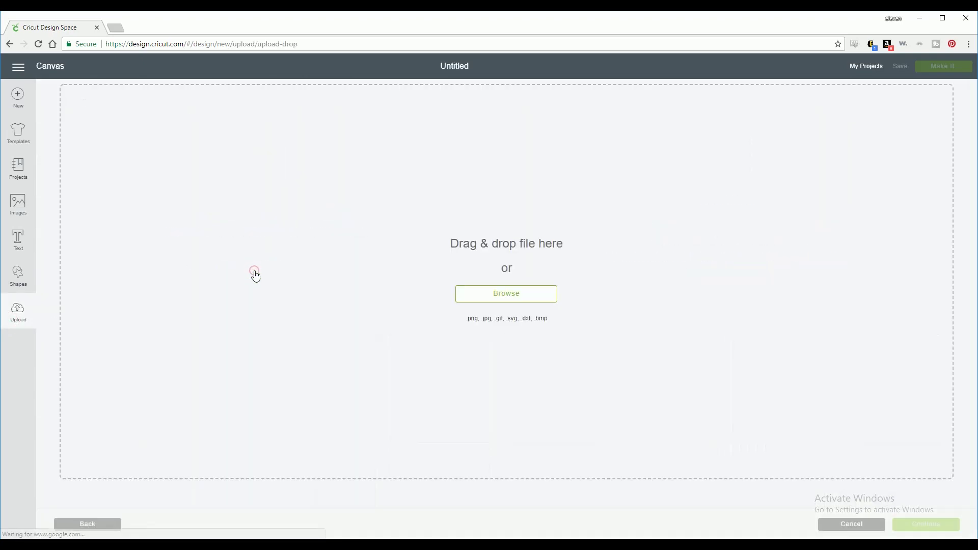
left_click(497, 301)
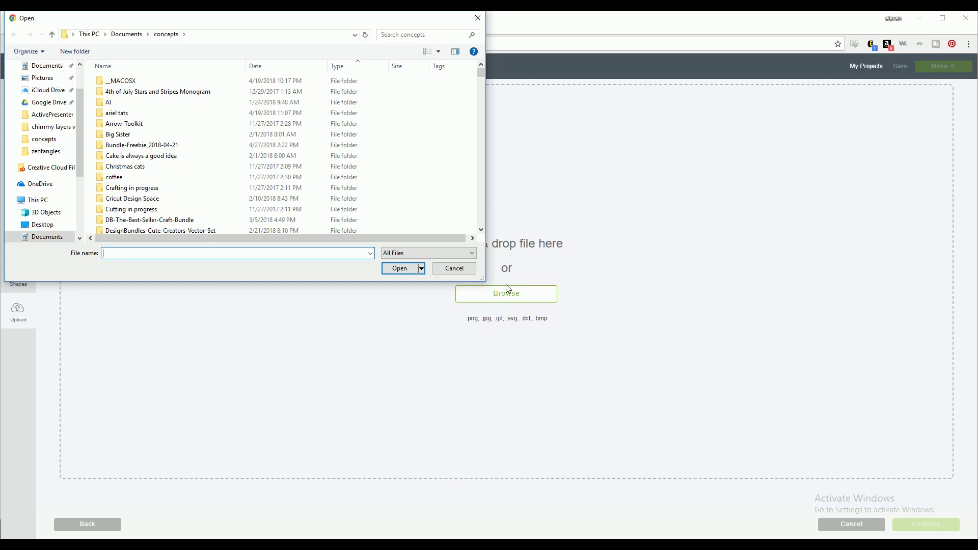
type("chimmy")
key("Down")
key("Down")
key("Down")
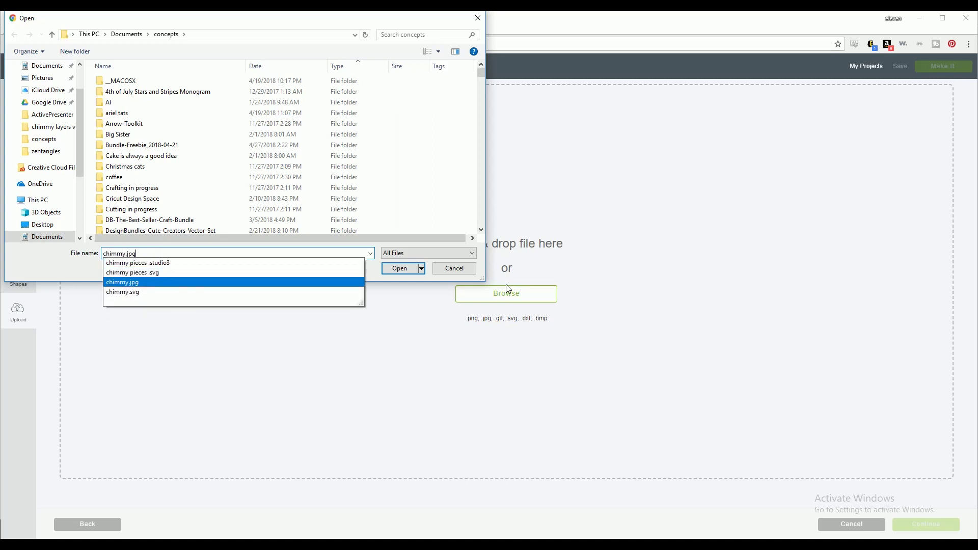
key("Down")
key("Return")
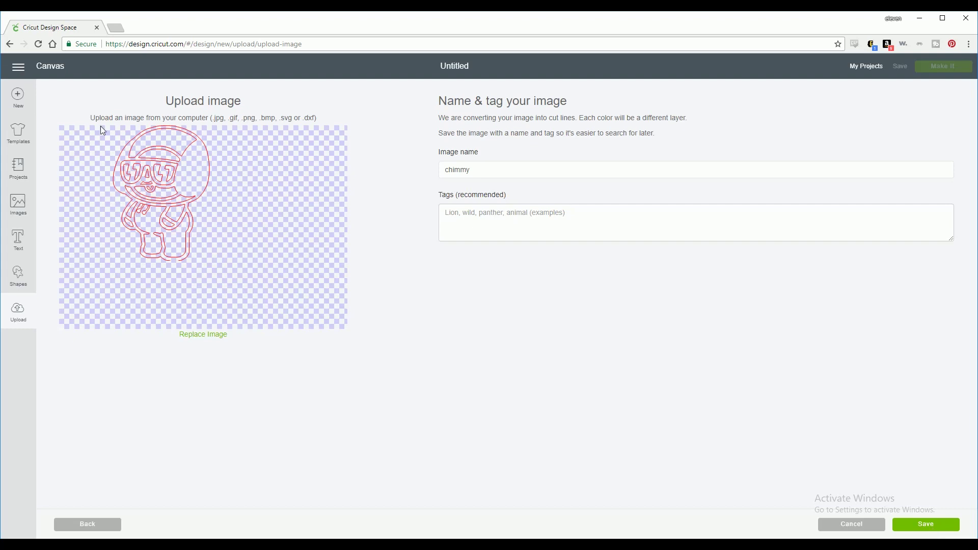
left_click(932, 530)
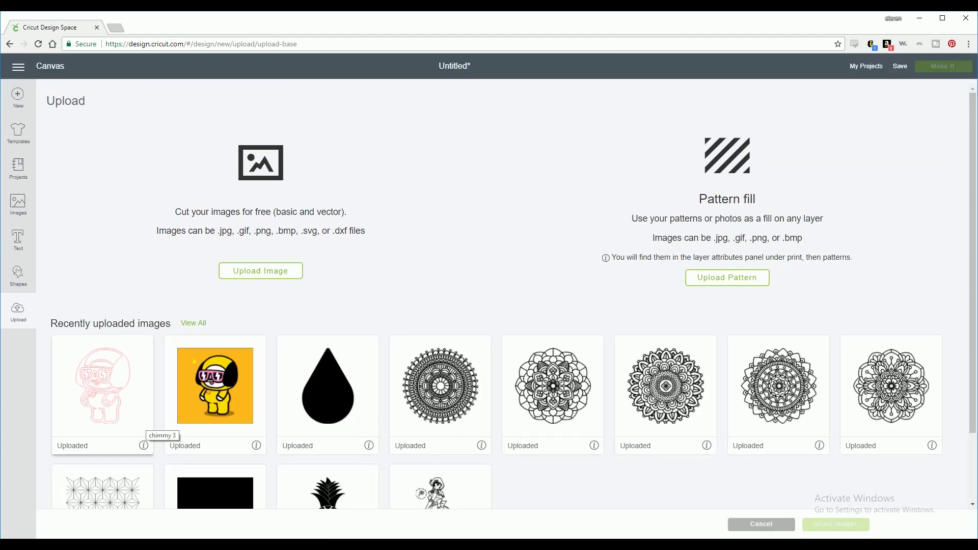
- Insert the chimmy outline image and place it at upper left, sized 5.326 by 7.5 inches
left_click(107, 395)
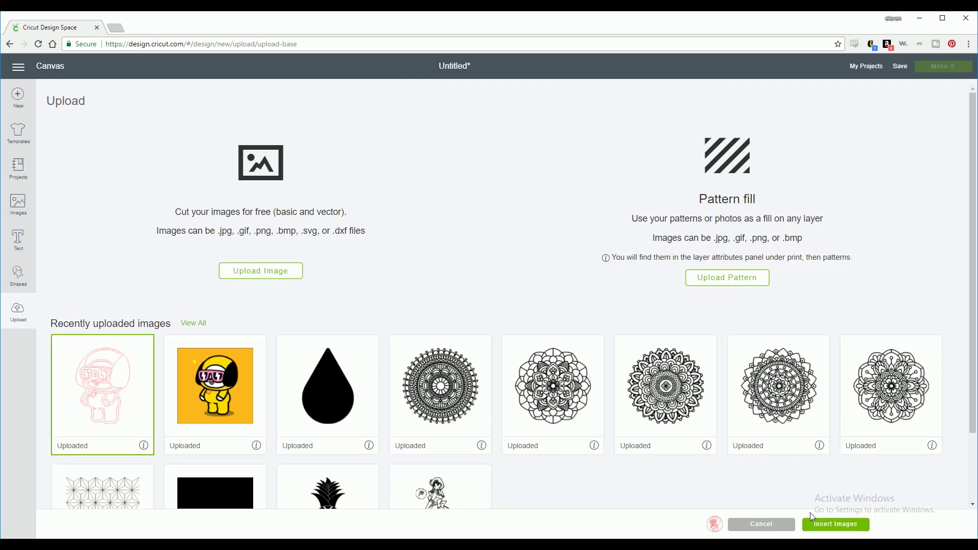
left_click(828, 530)
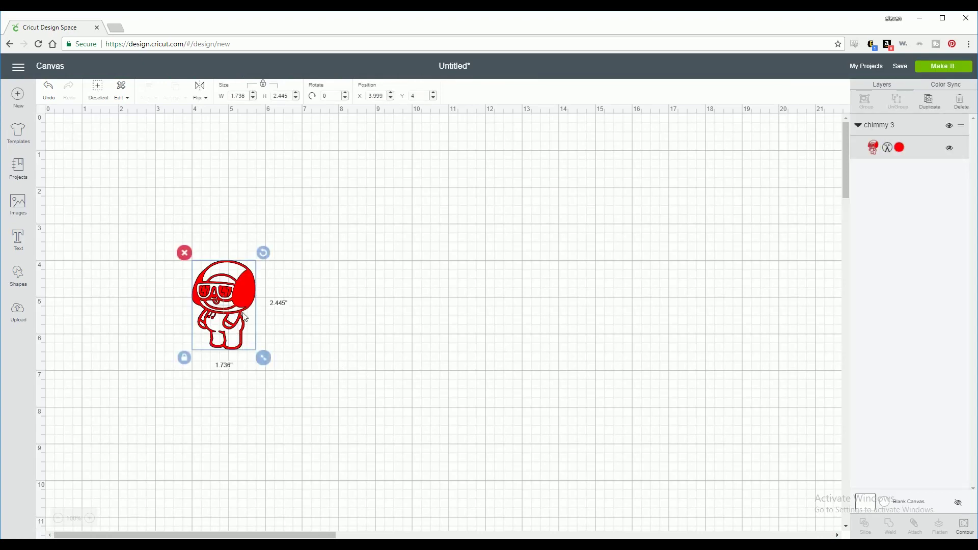
left_click_drag(248, 341, 338, 458)
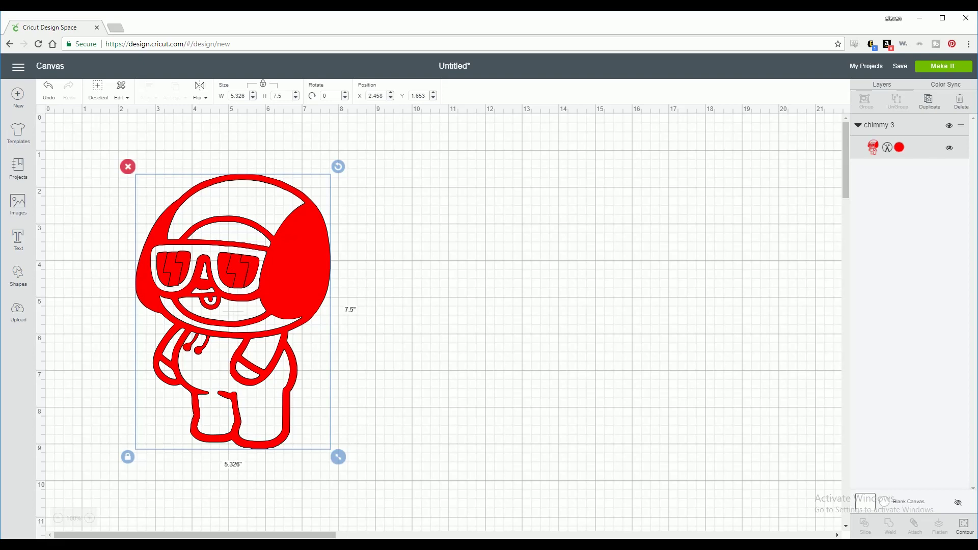
- Insert the yellow Chimmy picture on the right, enlarged to 8.694 by 8.694 inches
left_click(20, 321)
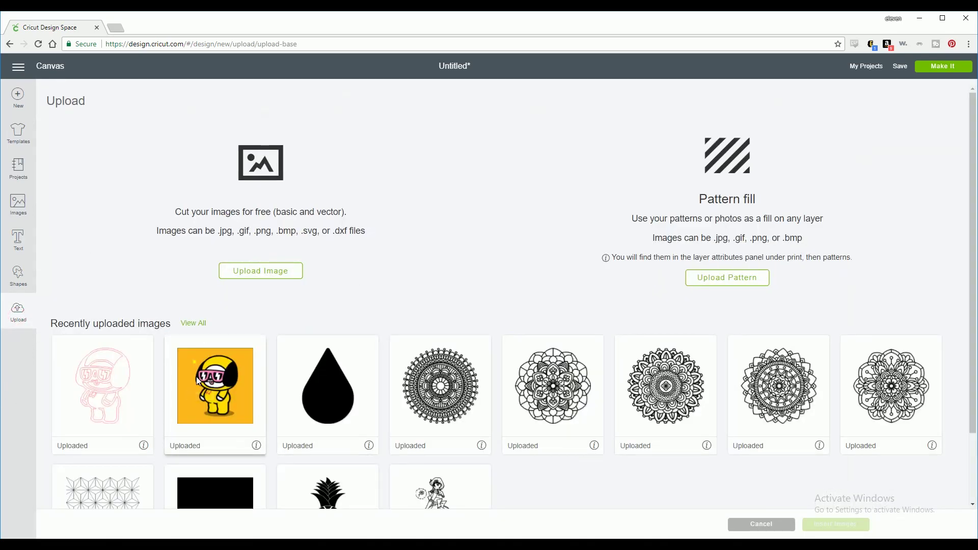
left_click(204, 396)
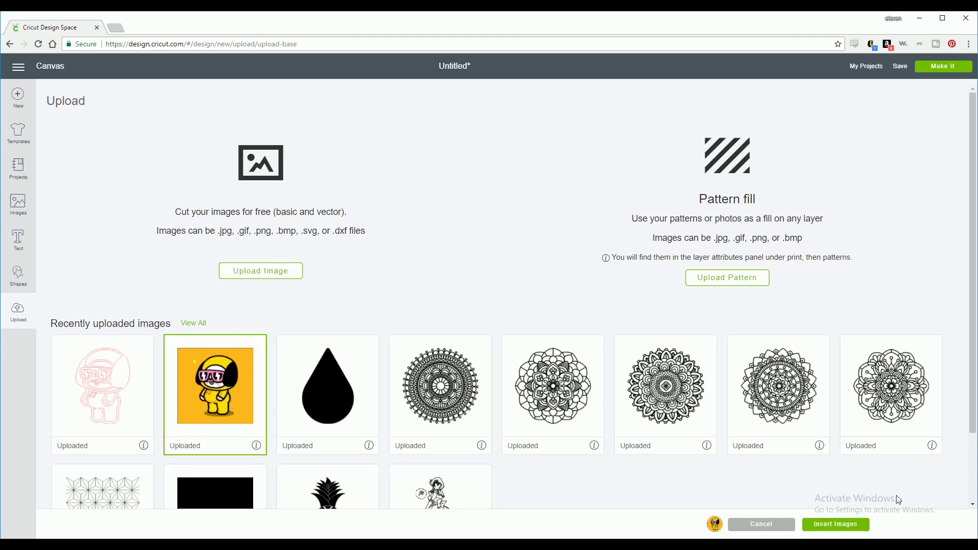
left_click(849, 527)
left_click_drag(237, 300, 441, 270)
left_click_drag(503, 315, 665, 432)
left_click_drag(528, 397, 686, 372)
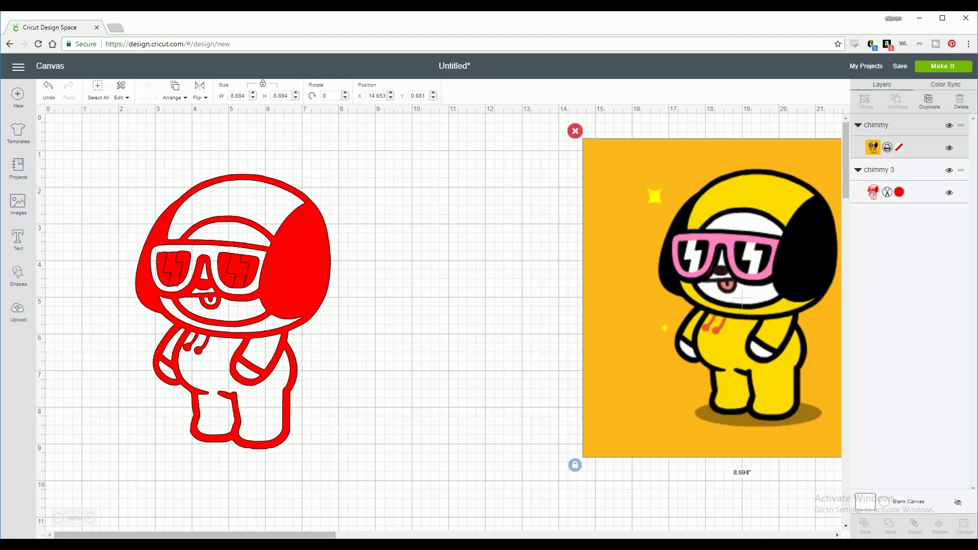
key("ctrl+z")
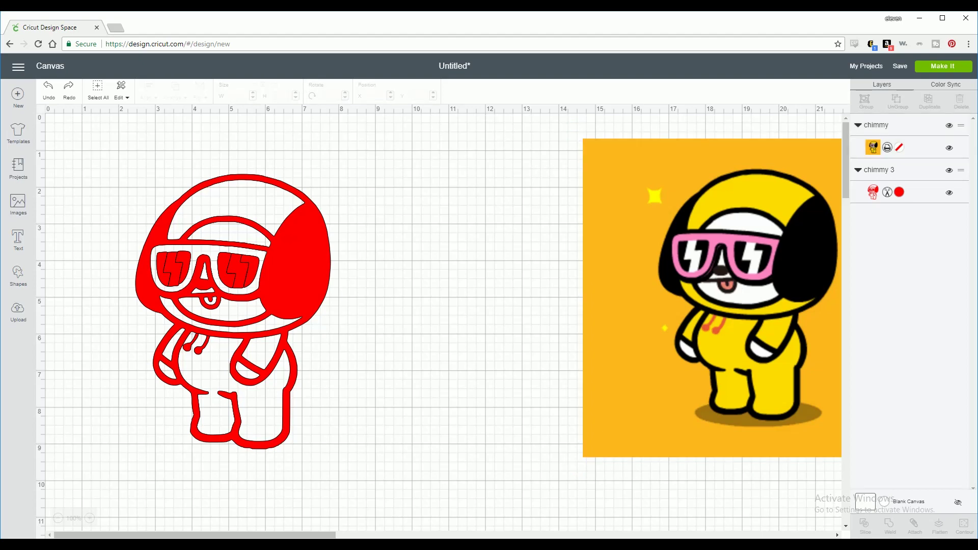
- Copy and paste the red Chimmy image, placing the 5.326 by 7.5 inch duplicate beside the original
left_click(301, 299)
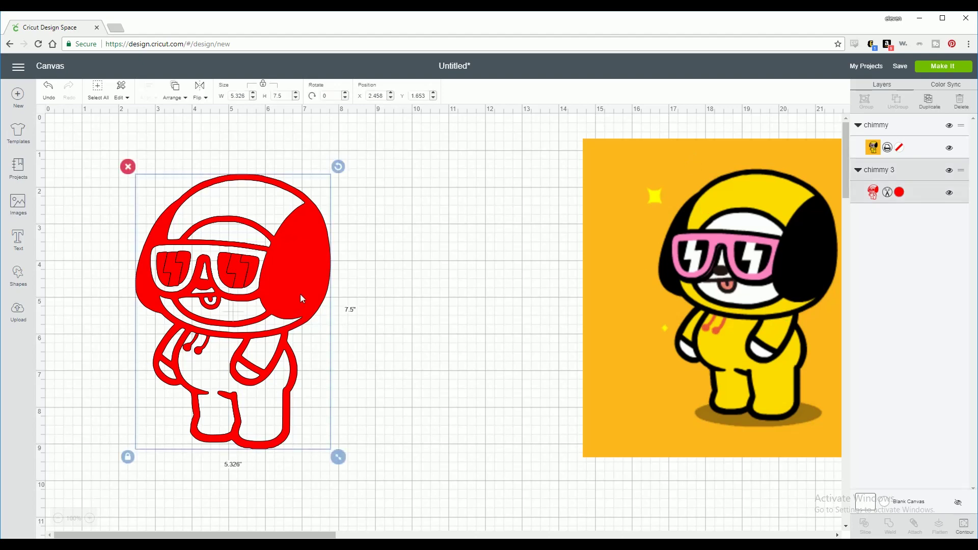
left_click_drag(299, 292, 259, 288)
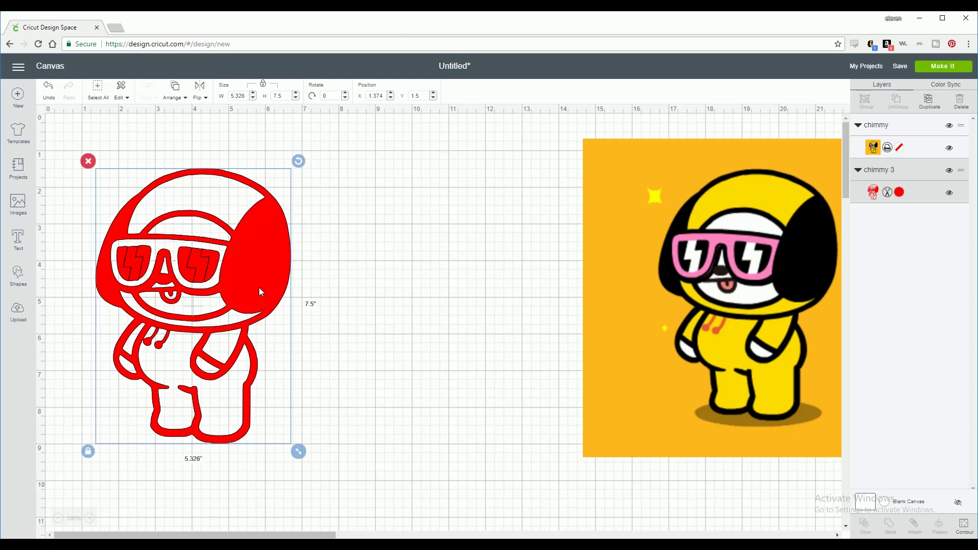
right_click(260, 291)
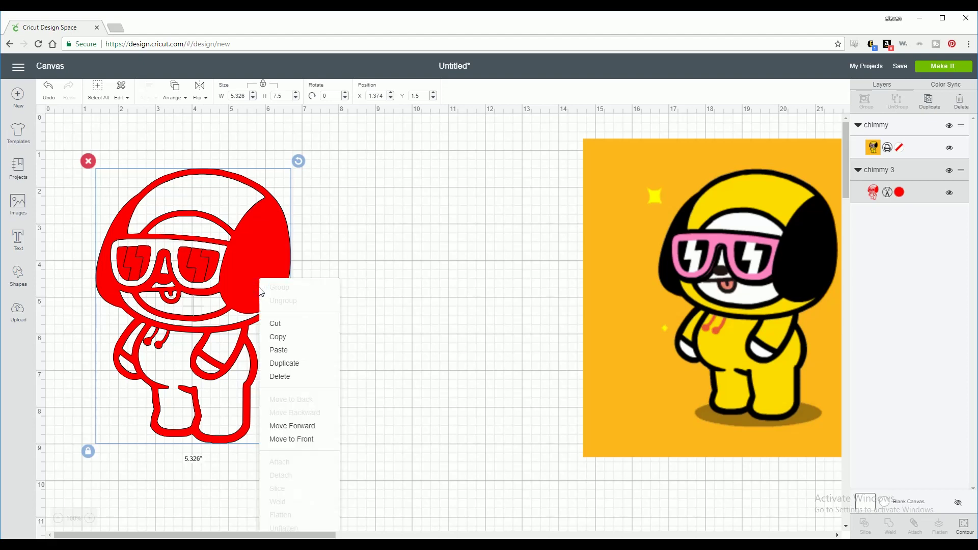
left_click(279, 336)
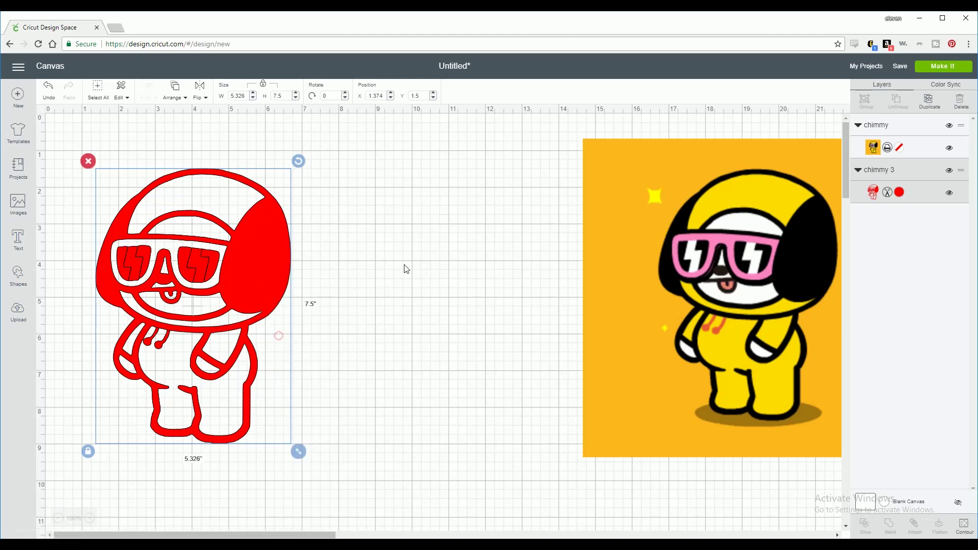
right_click(405, 264)
left_click(430, 340)
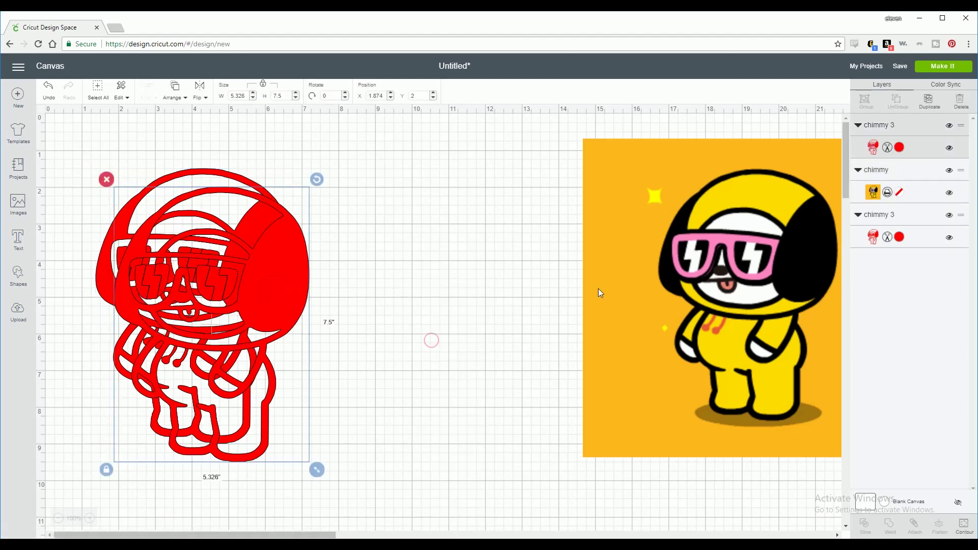
left_click_drag(279, 292, 491, 271)
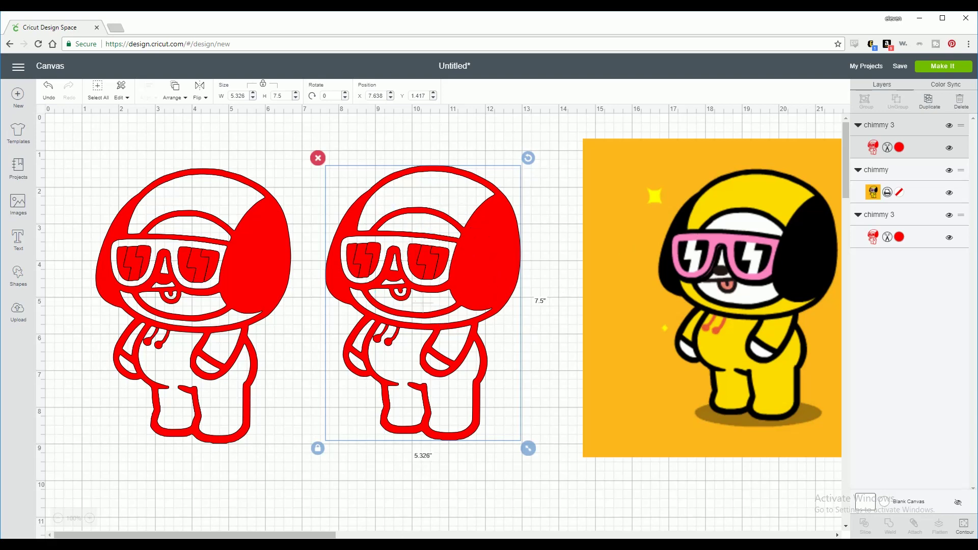
- Hide all contours on the copy so it becomes a solid silhouette
left_click(964, 525)
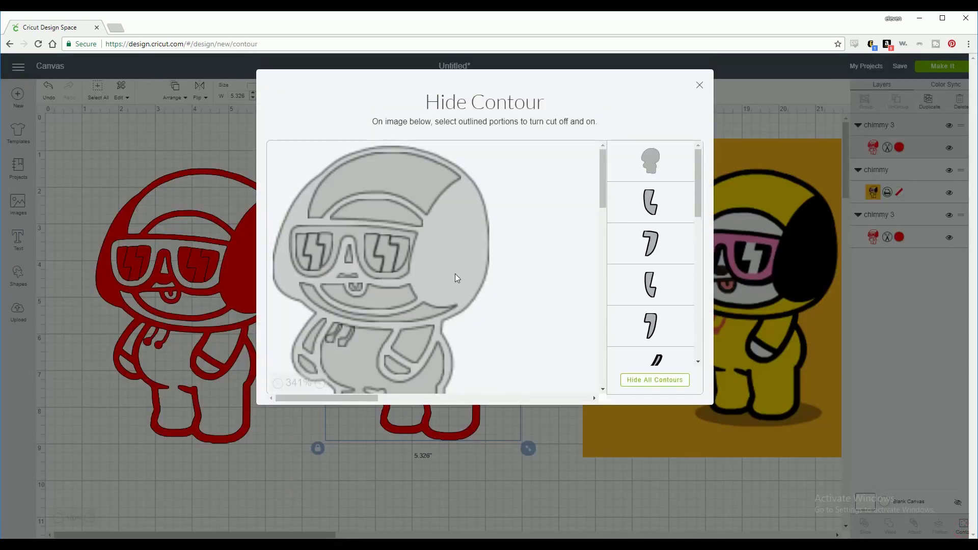
left_click(662, 381)
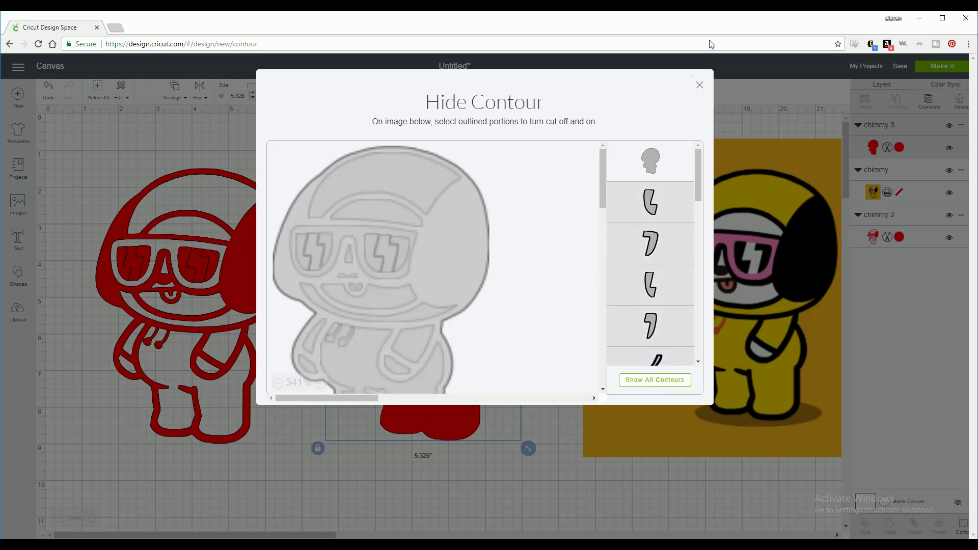
left_click(700, 85)
left_click_drag(401, 328, 431, 304)
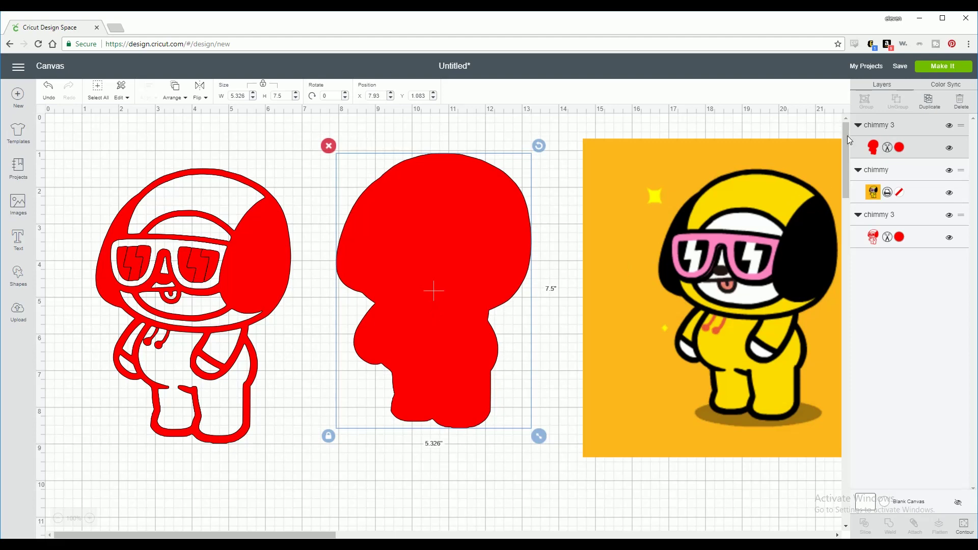
- Color the solid silhouette black and position it below the red figure
left_click(900, 148)
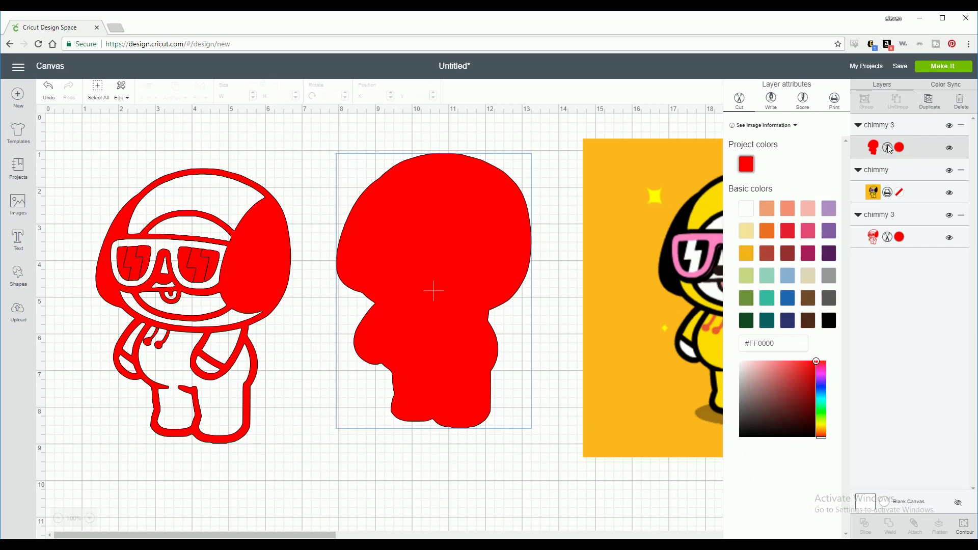
left_click(830, 324)
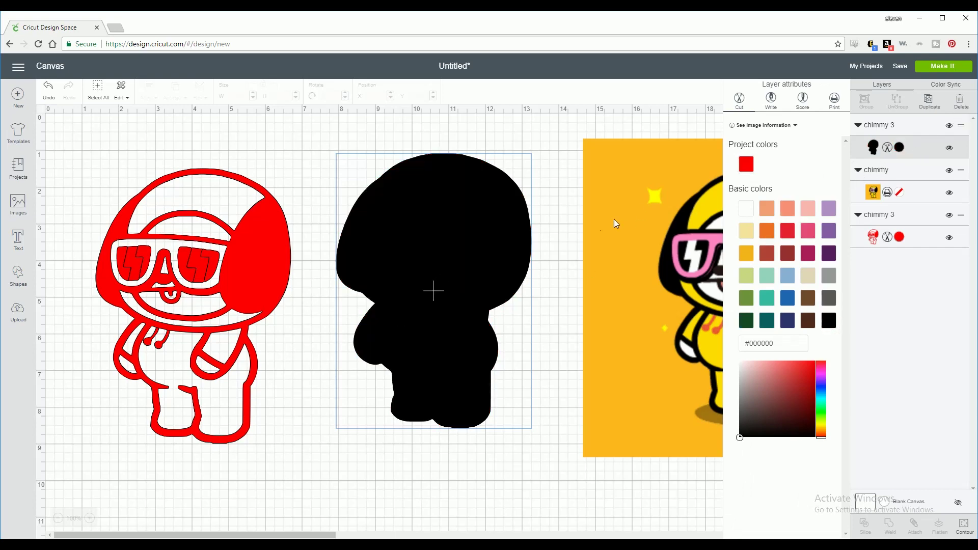
left_click_drag(458, 253, 190, 509)
key("ctrl+z")
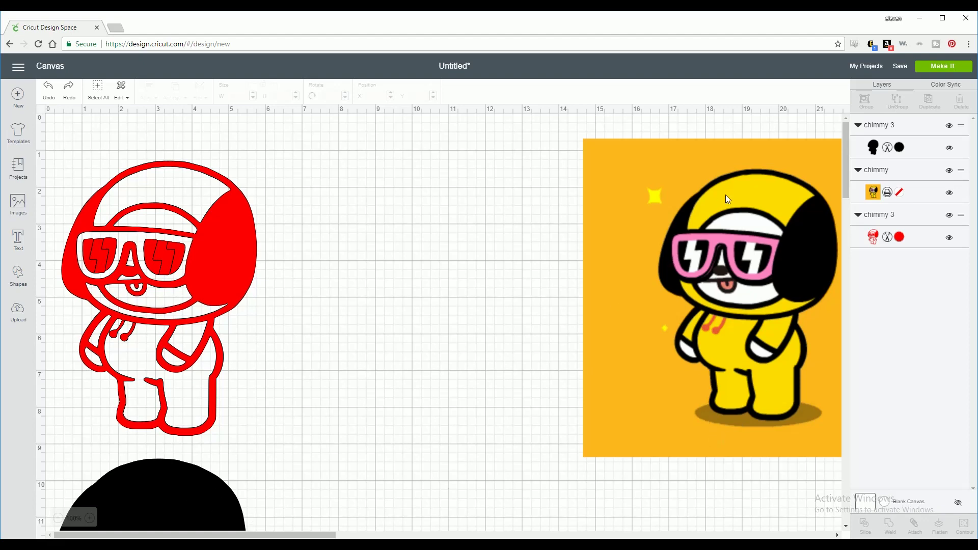
- Duplicate the red Chimmy figure with Ctrl+D and move the copy to the right
left_click(225, 280)
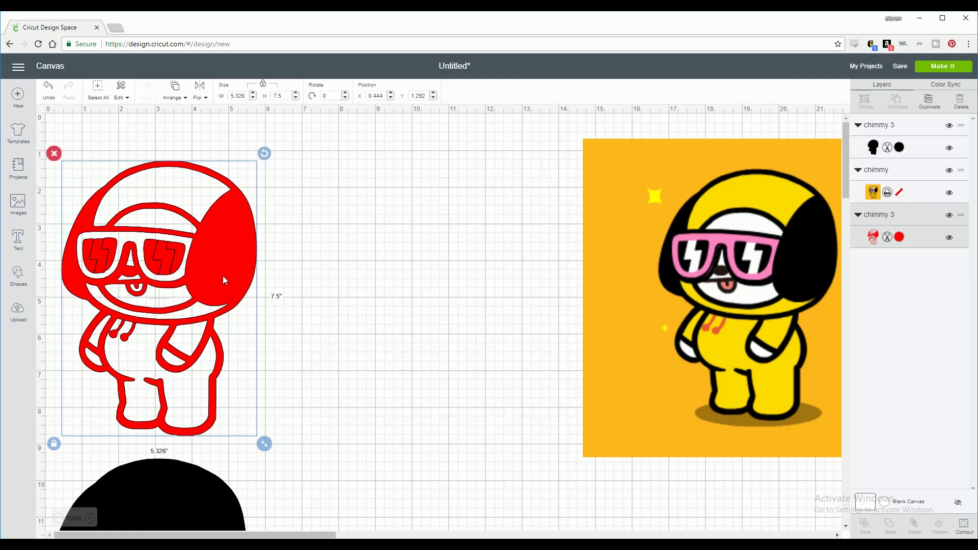
key("ctrl+d")
left_click_drag(222, 276, 493, 278)
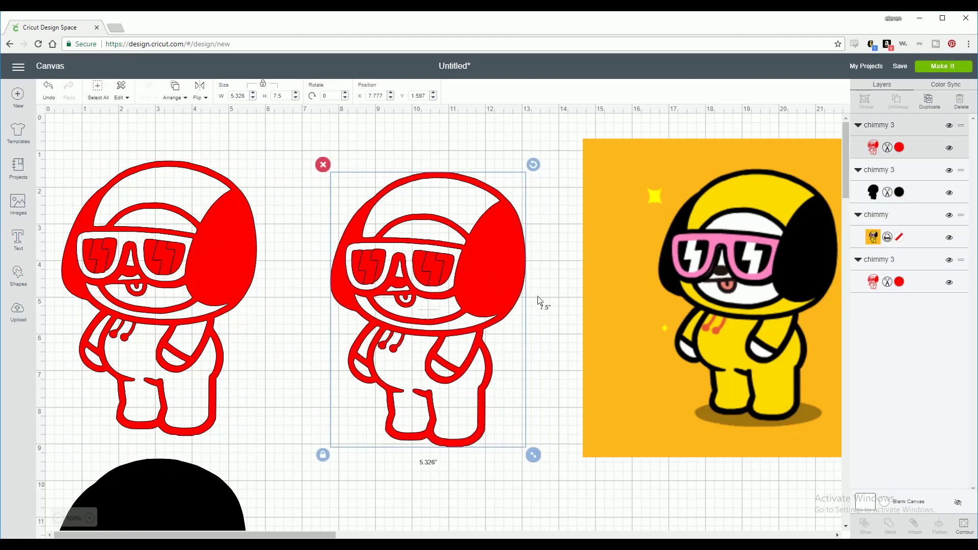
- Hide all contours except the helmet-top band and body, leaving a 3.962 by 7.135 inch piece
left_click(965, 526)
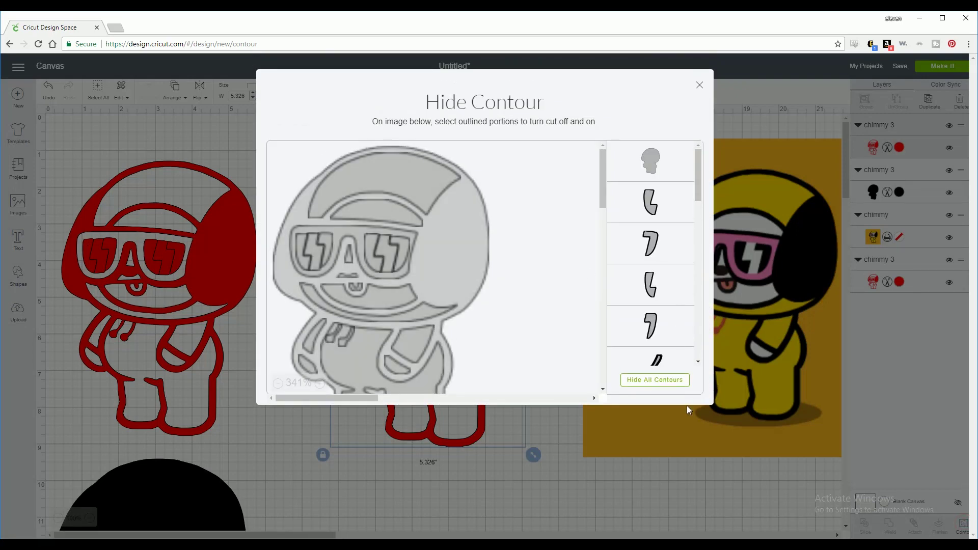
left_click(682, 382)
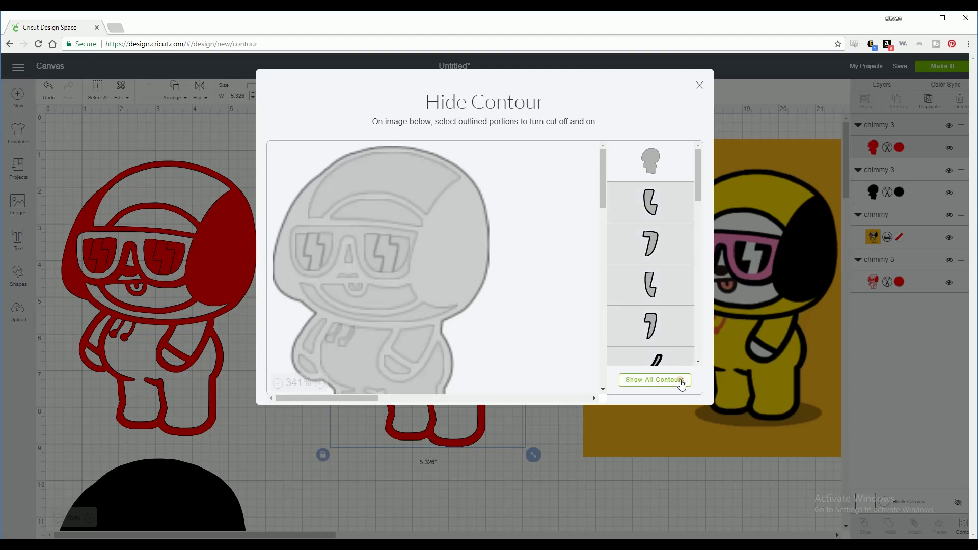
left_click(407, 181)
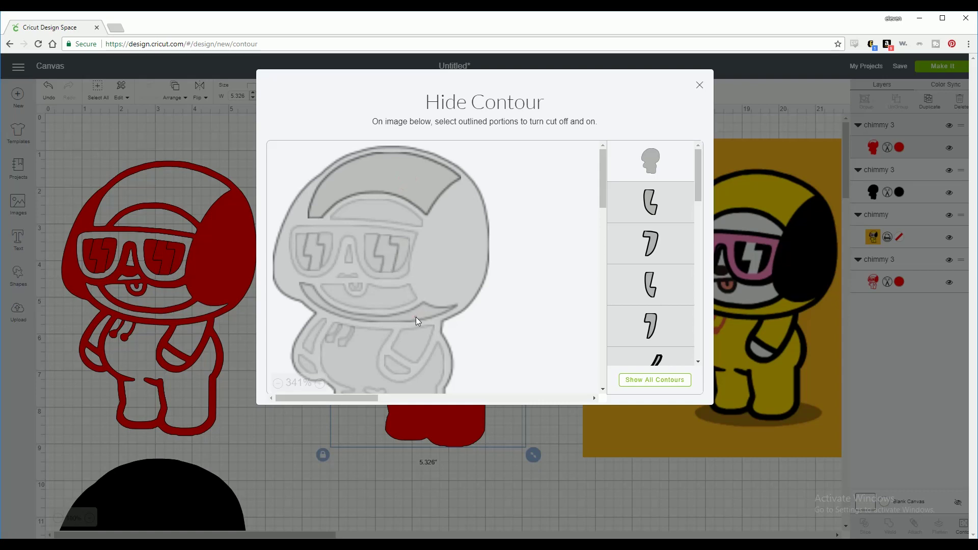
left_click(413, 349)
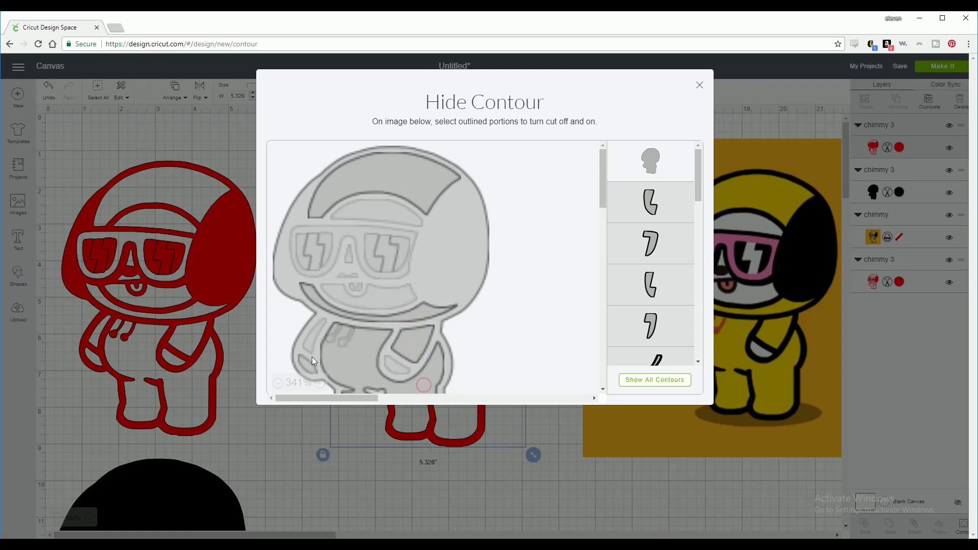
scroll(331, 349, "down", 3)
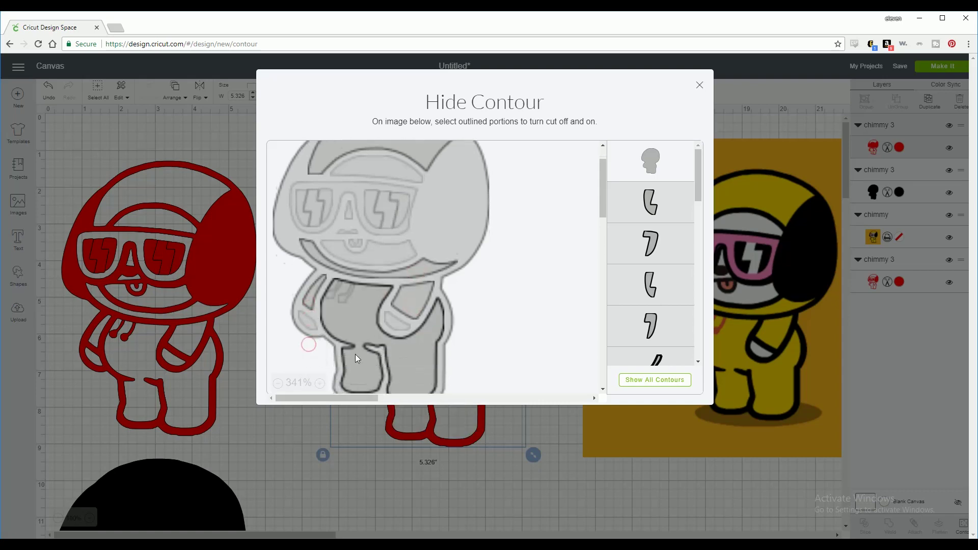
scroll(377, 344, "up", 3)
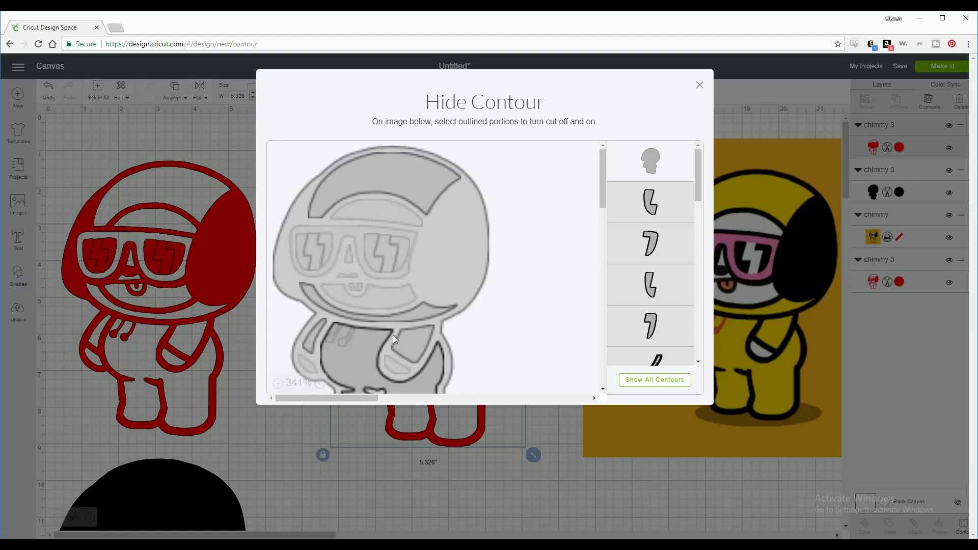
left_click(483, 280)
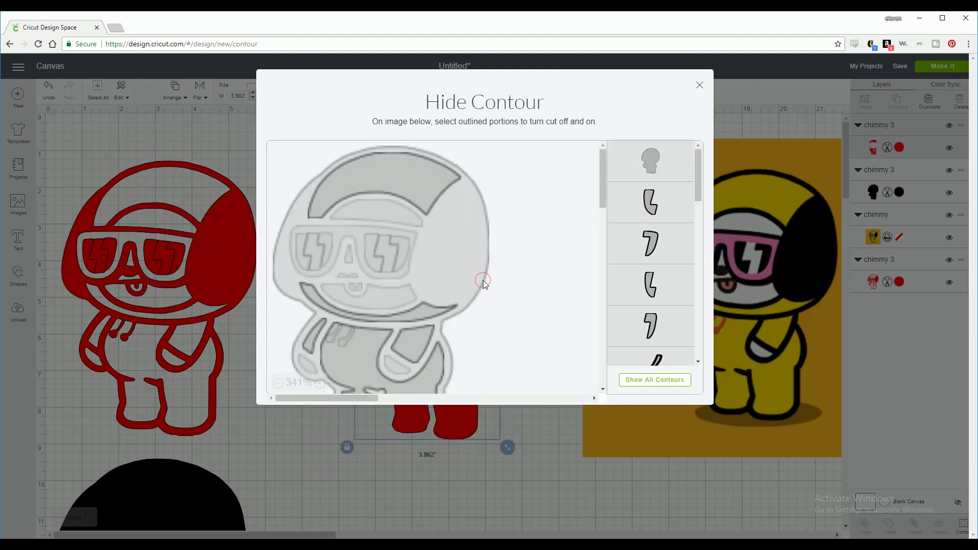
left_click(463, 265)
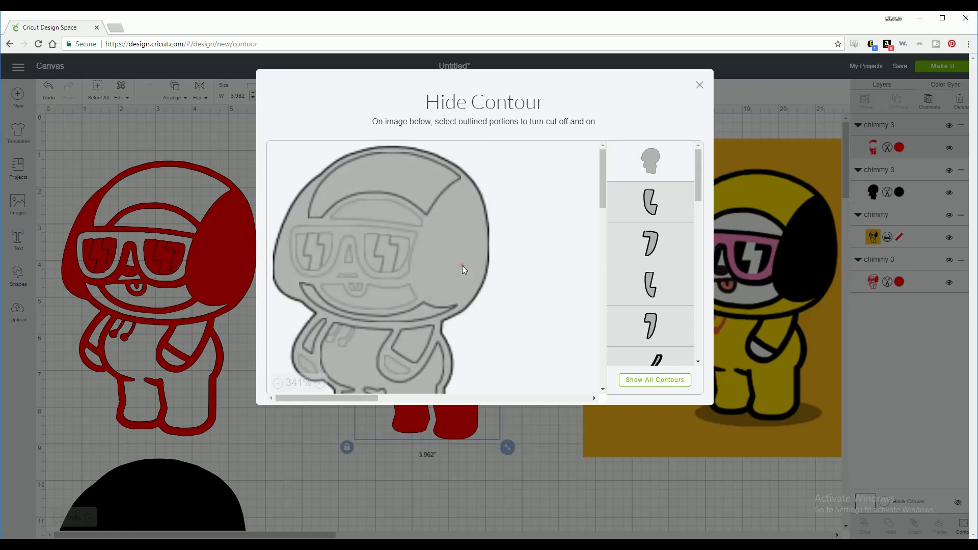
left_click(463, 265)
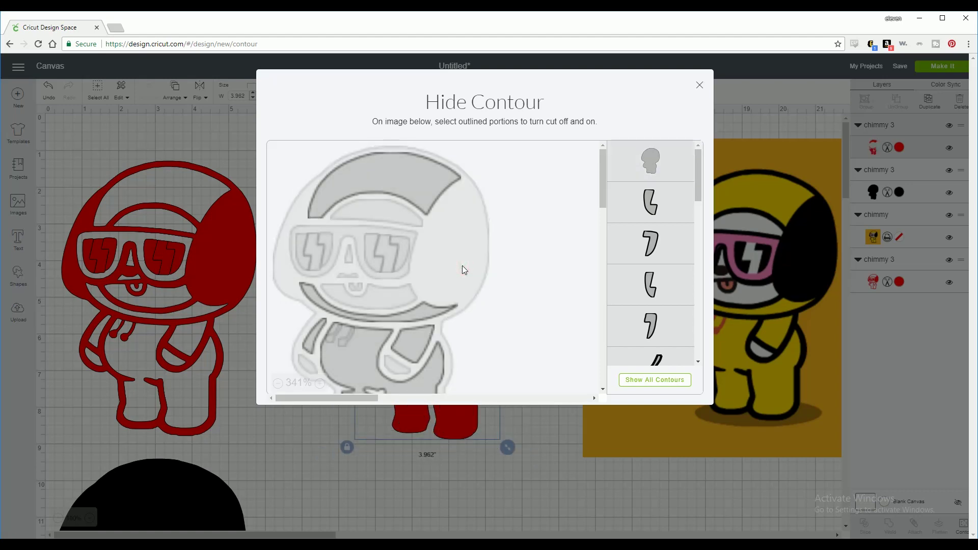
scroll(427, 278, "down", 2)
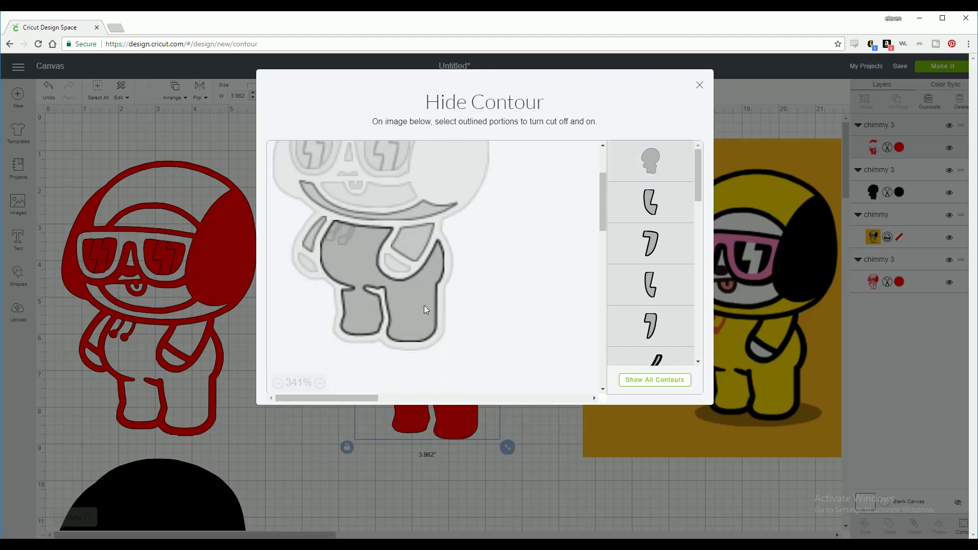
left_click(700, 85)
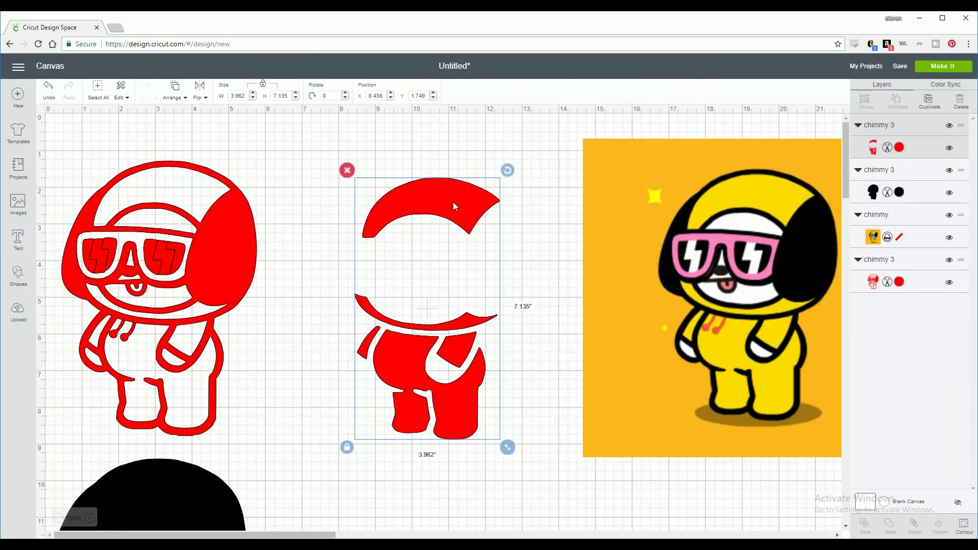
- Color the helmet-and-body piece yellow #E9F108 and layer it onto the black silhouette
left_click(900, 152)
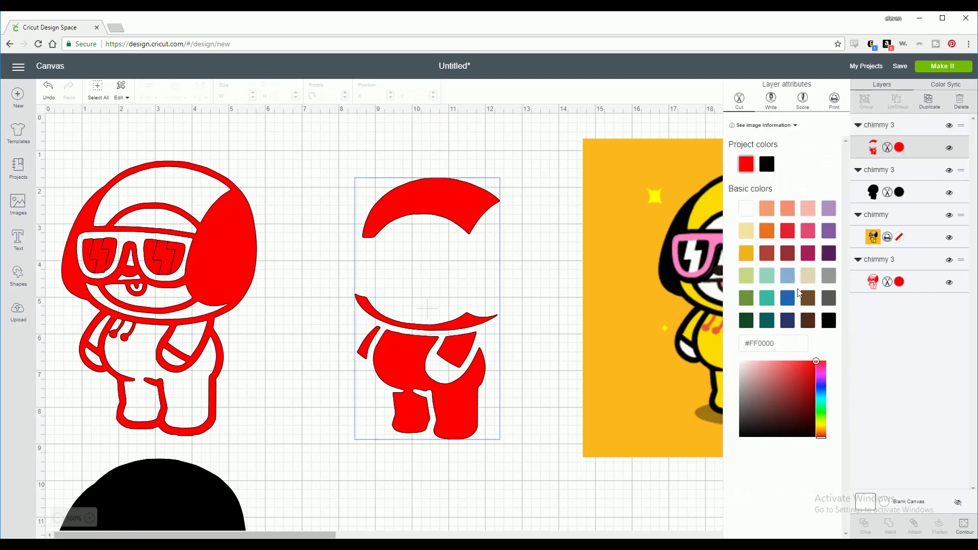
left_click(751, 238)
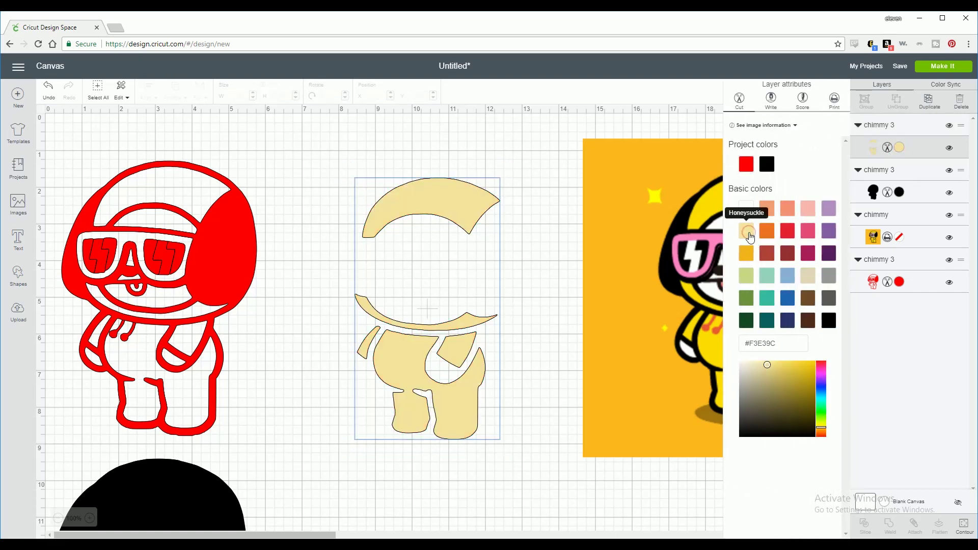
left_click_drag(822, 427, 823, 424)
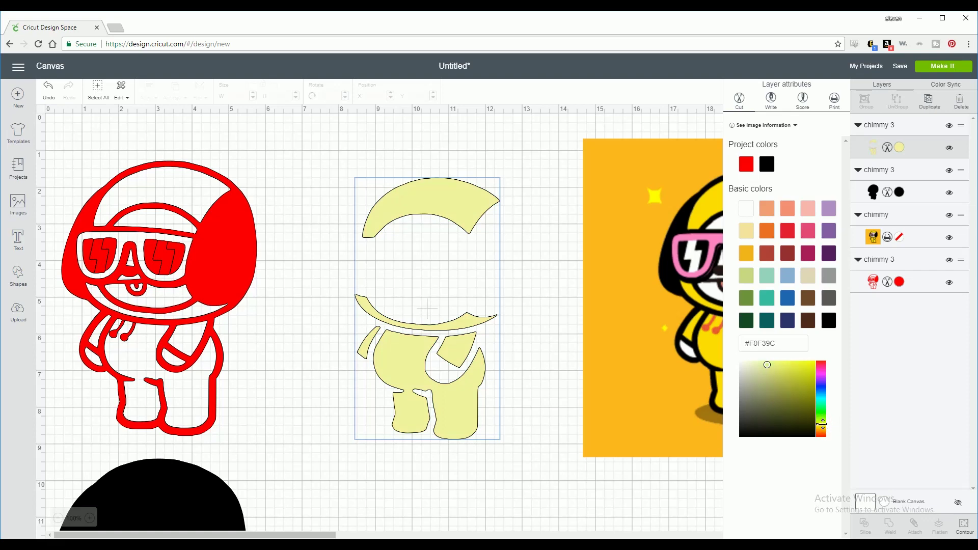
left_click(814, 365)
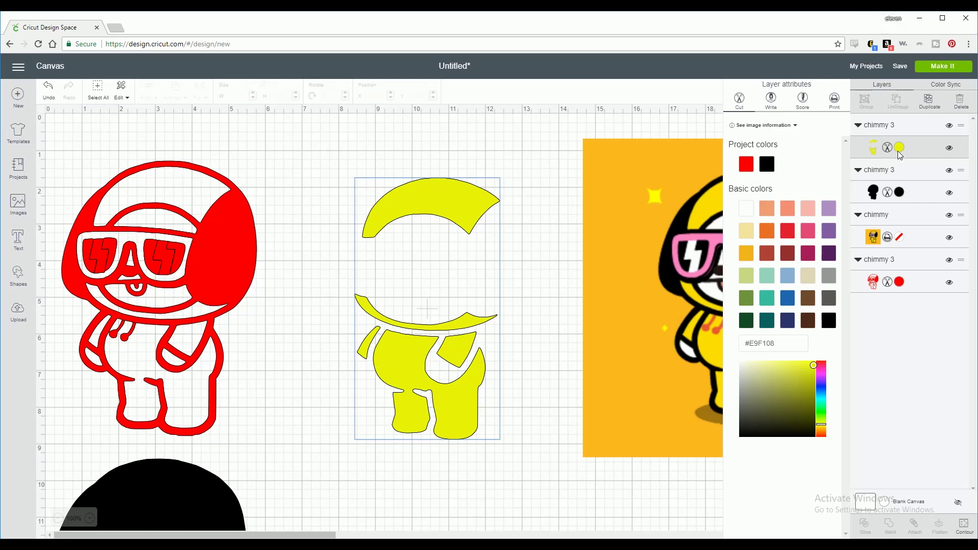
left_click(427, 186)
left_click_drag(431, 204, 139, 471)
left_click(195, 435)
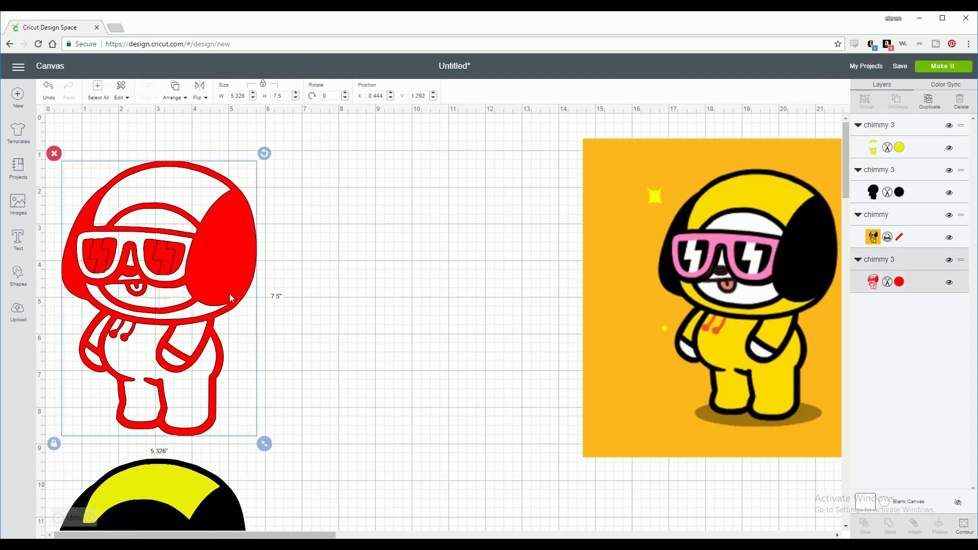
- Duplicate the red Chimmy, move the copy right, and hide all its contours
key("ctrl+d")
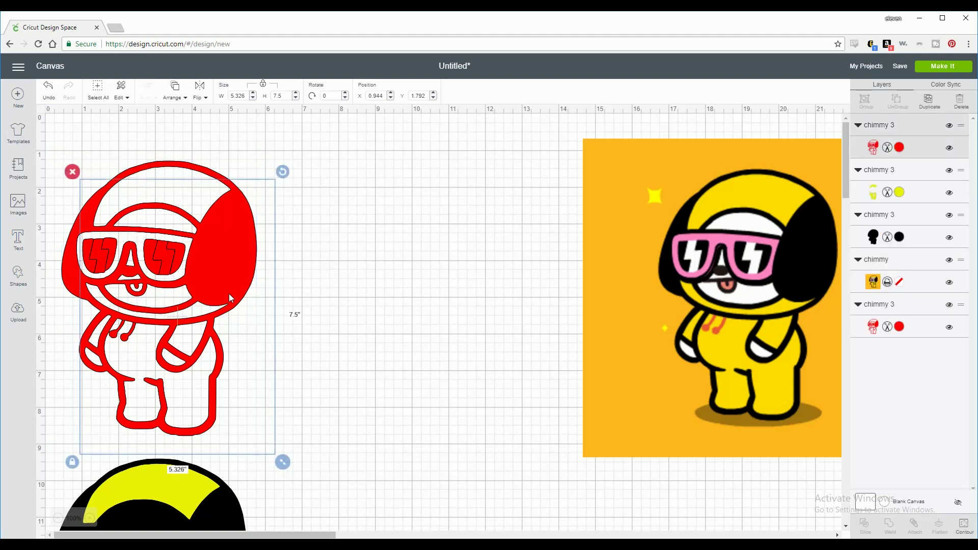
left_click_drag(232, 294, 451, 277)
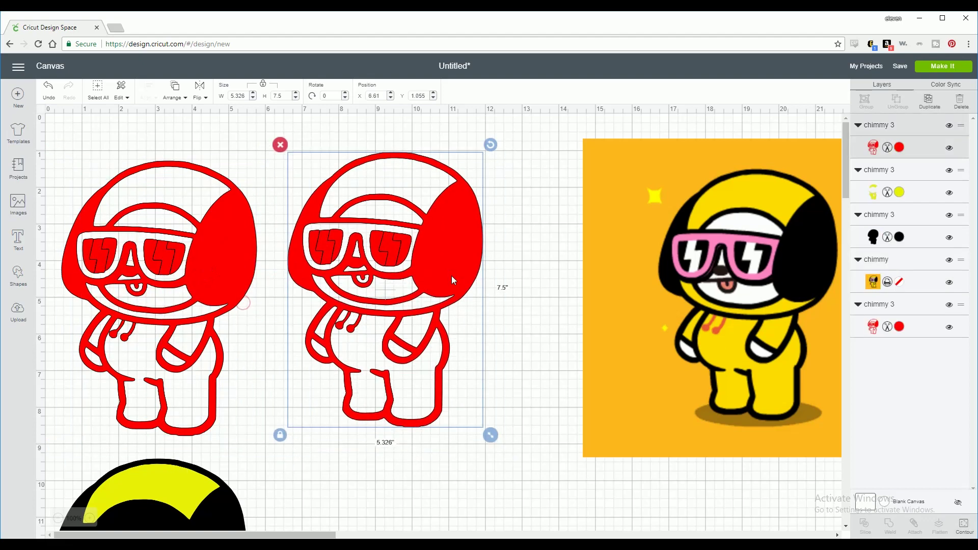
left_click(965, 526)
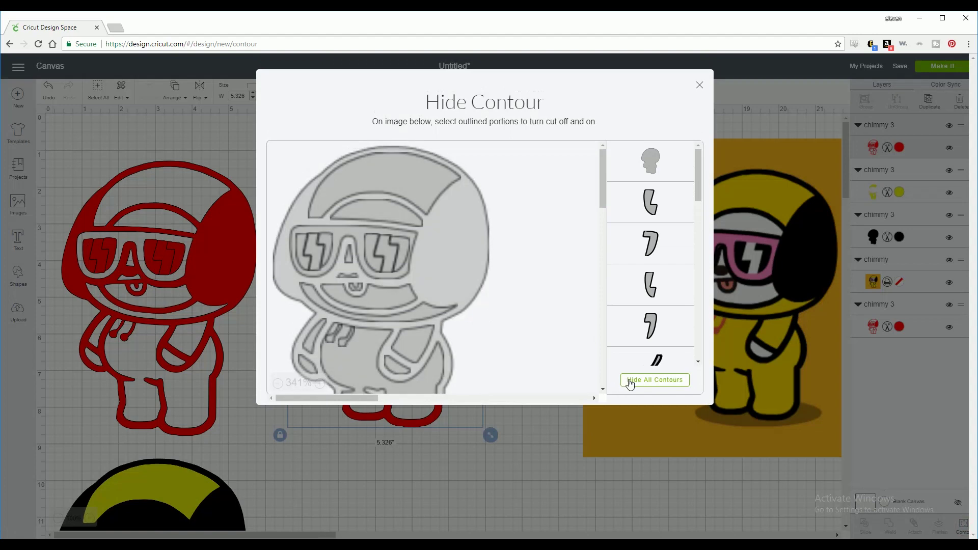
left_click(629, 382)
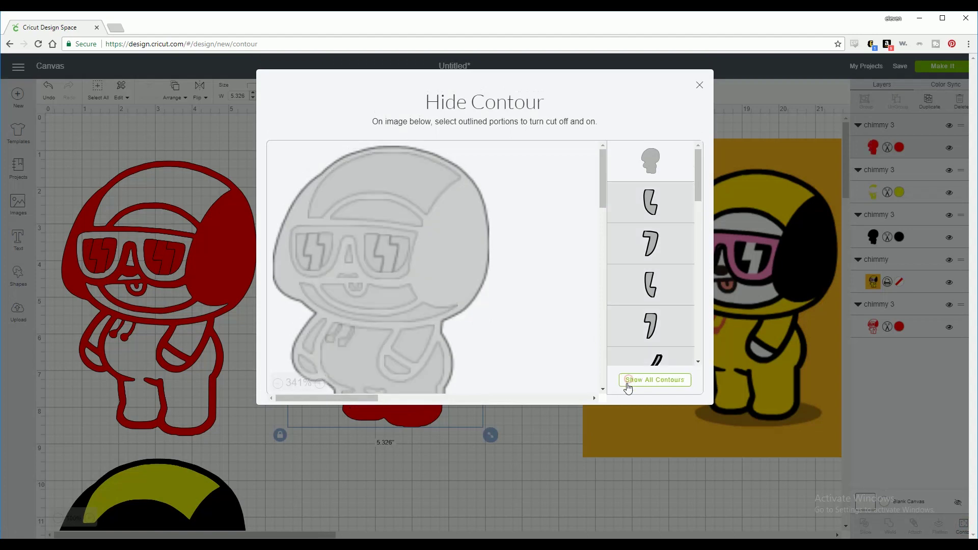
- Re-enable the hat band, both lightning bolts, mouth and lower-body patches; hide the head outline
left_click(383, 213)
left_click(387, 258)
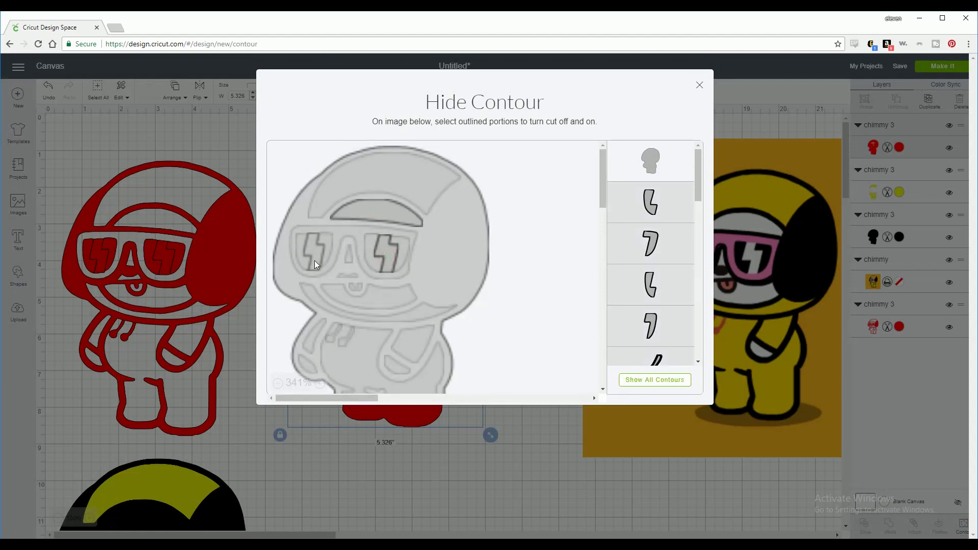
left_click(315, 261)
left_click(350, 277)
left_click(308, 368)
left_click(390, 368)
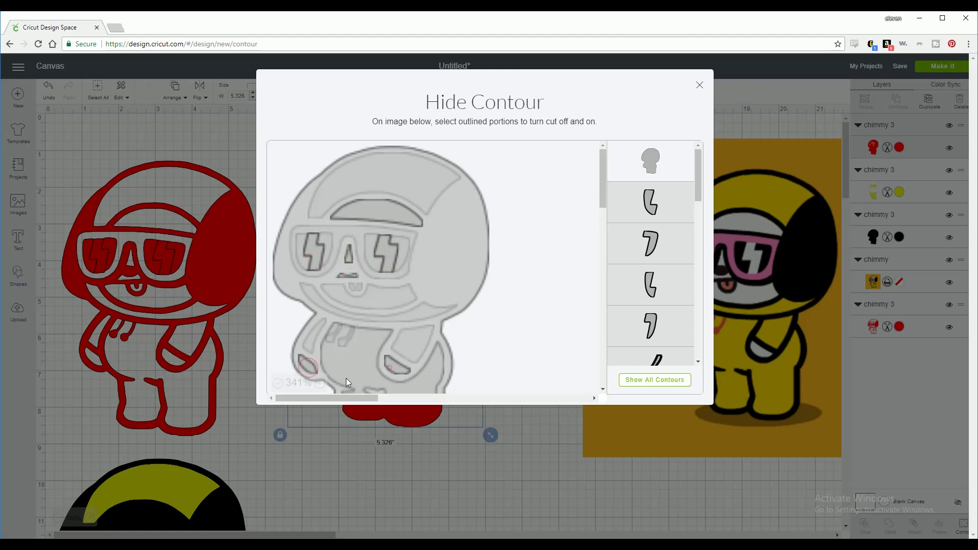
left_click(278, 383)
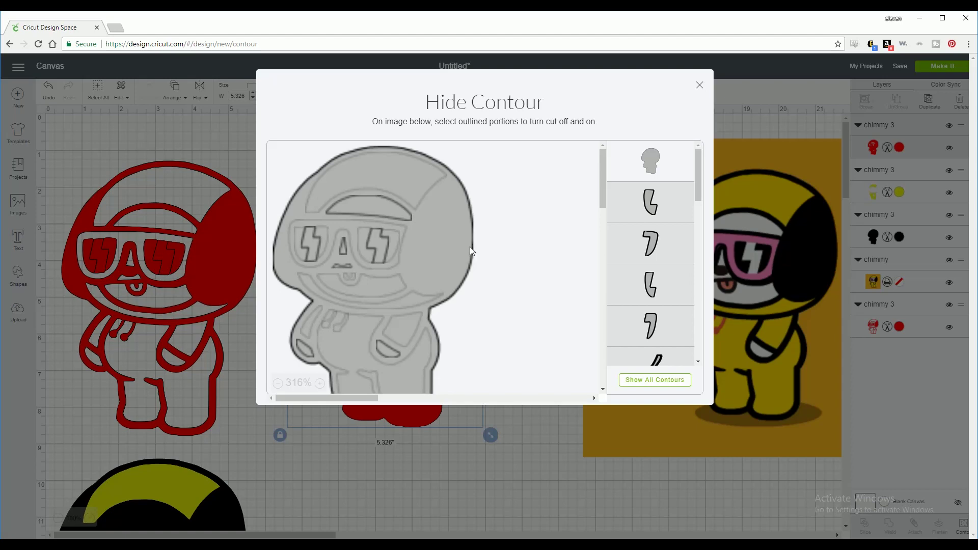
left_click(470, 247)
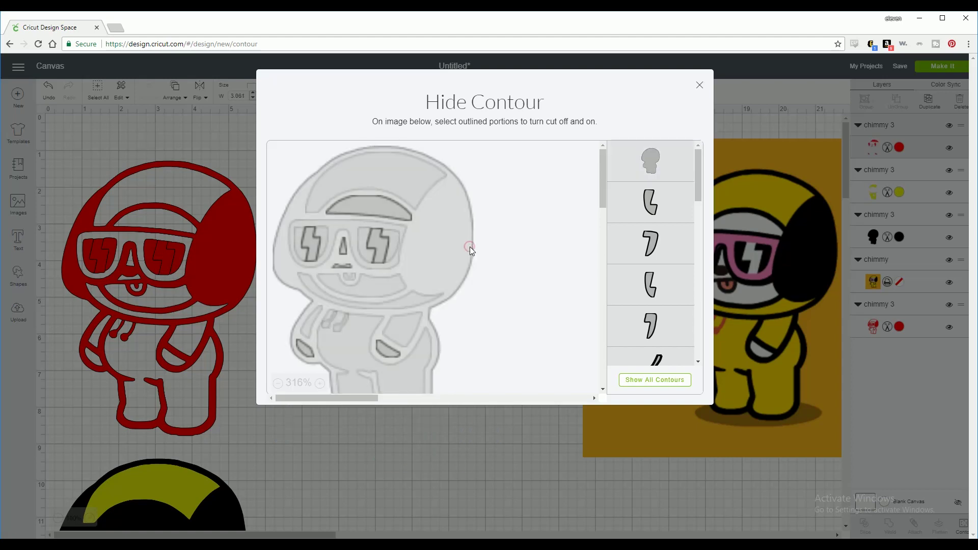
left_click(700, 86)
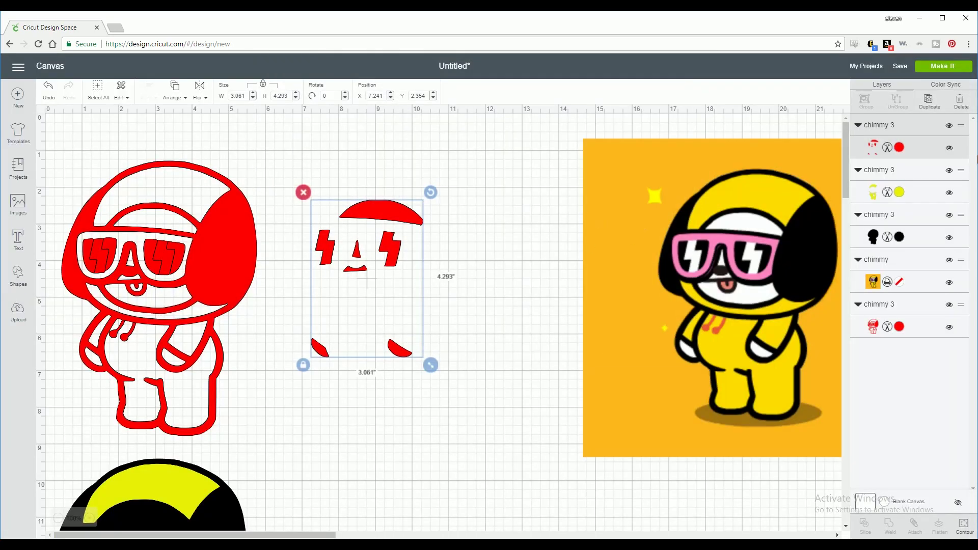
- Color the trimmed pieces white and move them onto the yellow-and-black stack
left_click(900, 148)
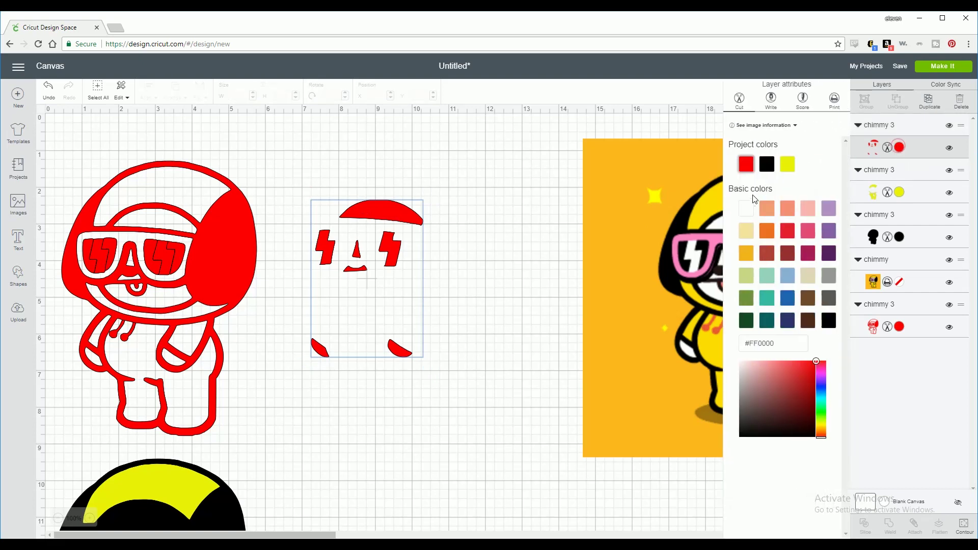
left_click(746, 208)
left_click_drag(349, 323, 139, 526)
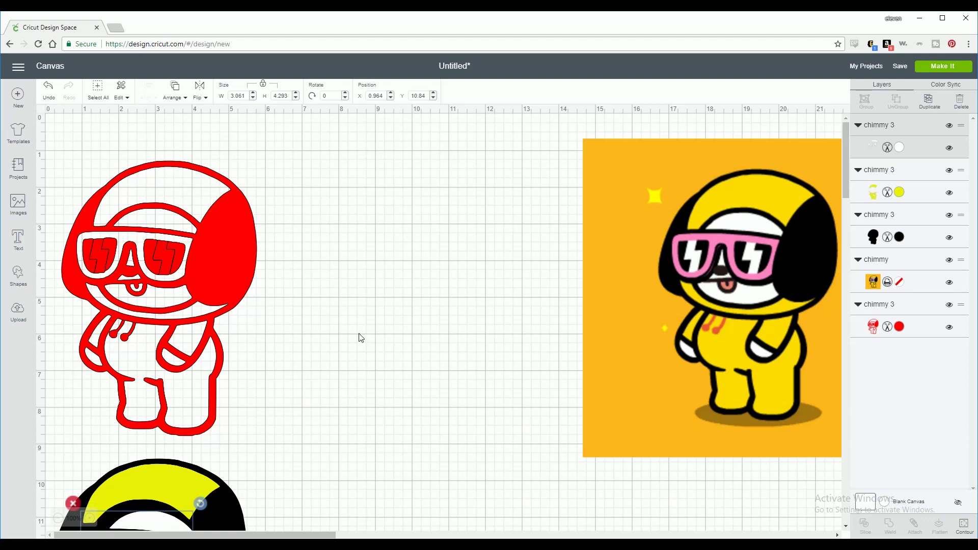
left_click(226, 277)
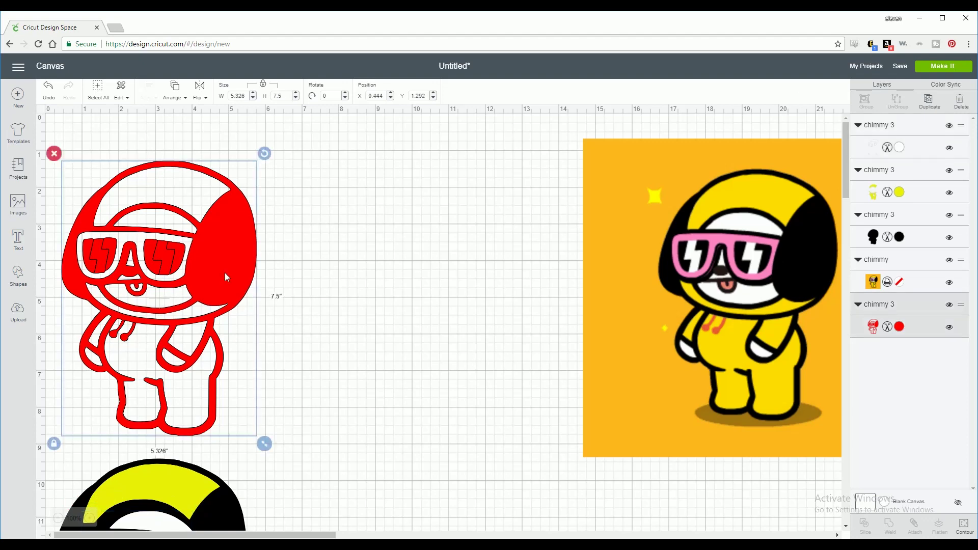
- Duplicate the red Chimmy outline and drag the copy right to about X 7.93
key("ctrl+d")
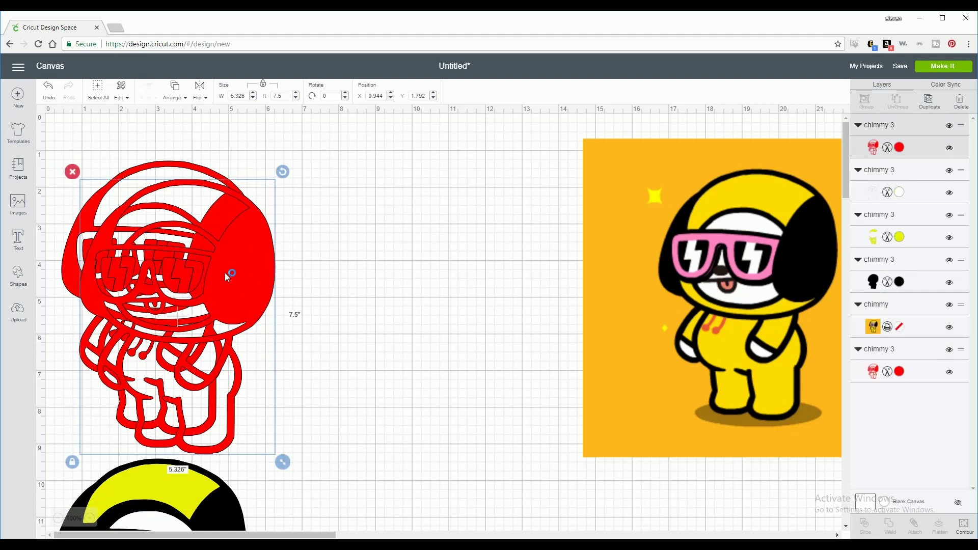
left_click_drag(224, 273, 500, 294)
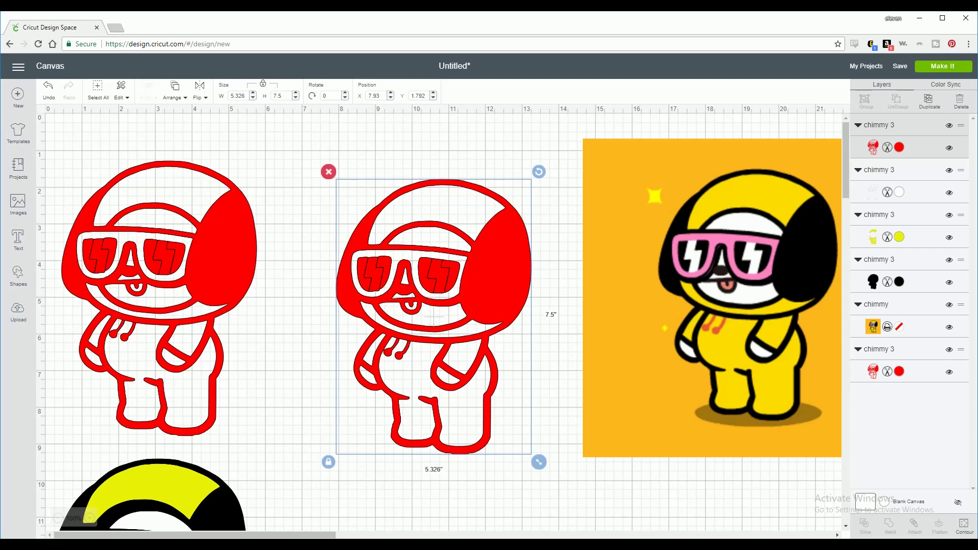
- Hide all contours of the red copy, keeping only the sunglasses outline and its three lightning-bolt lenses
left_click(963, 530)
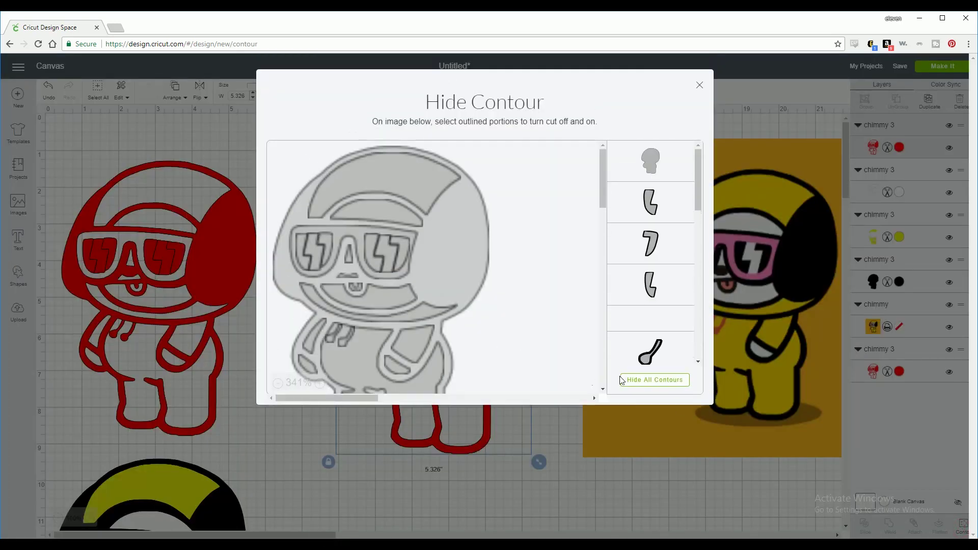
left_click(649, 383)
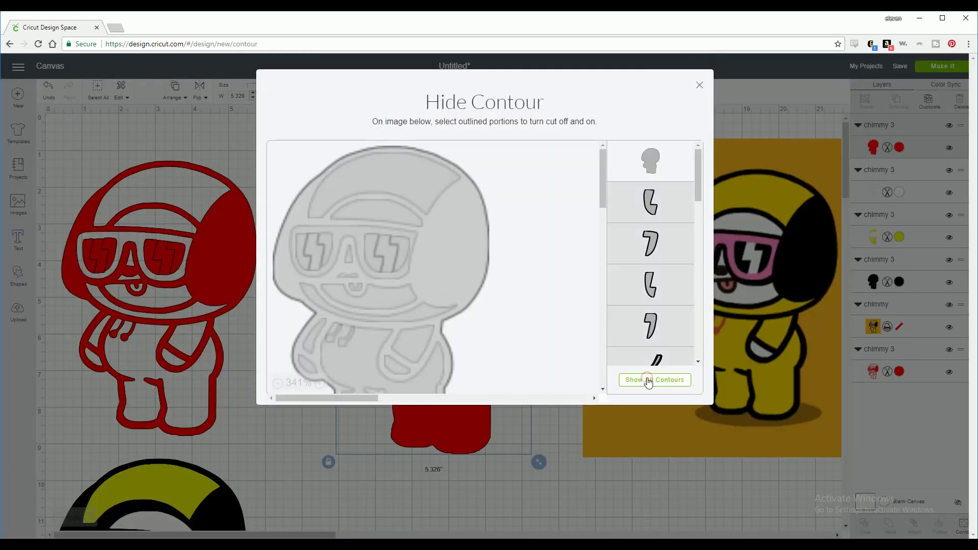
left_click(403, 274)
left_click(378, 259)
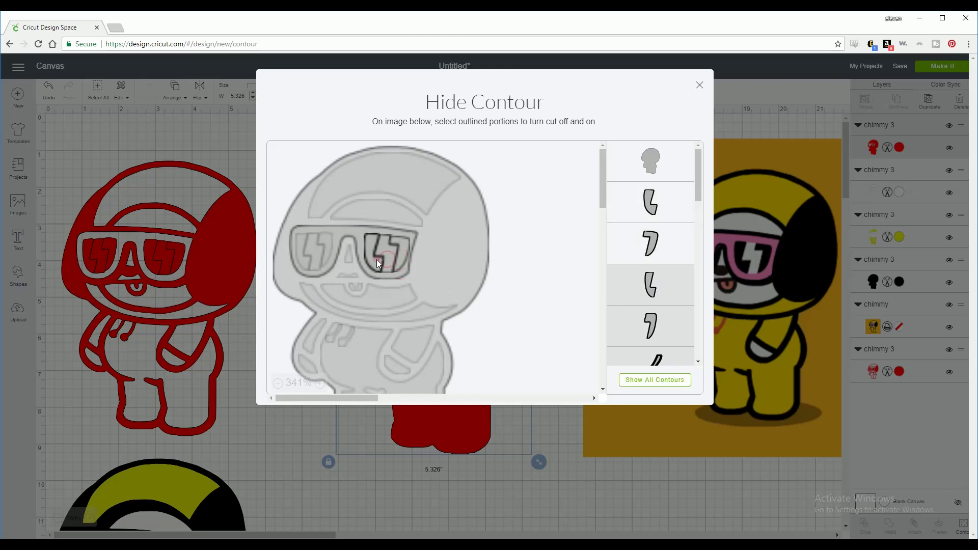
left_click(328, 244)
left_click(299, 253)
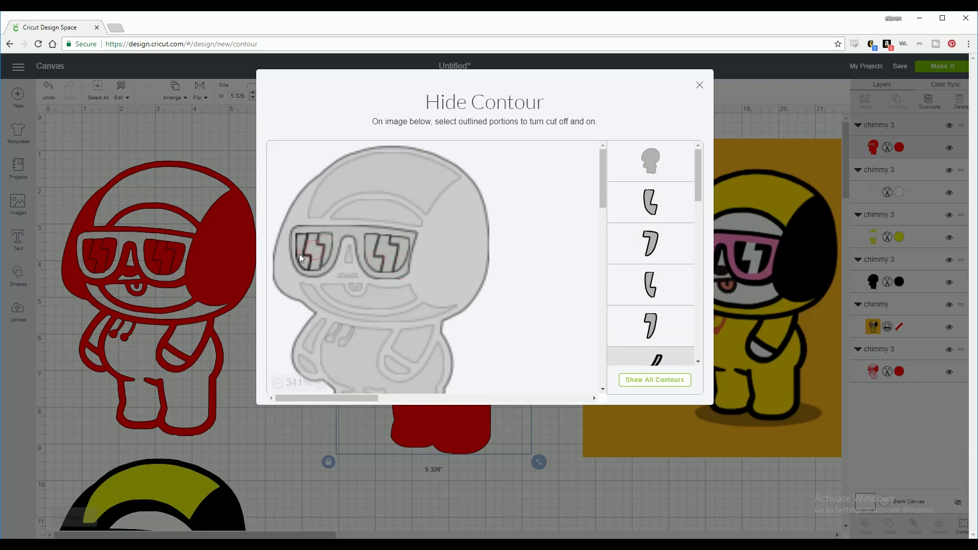
left_click(470, 247)
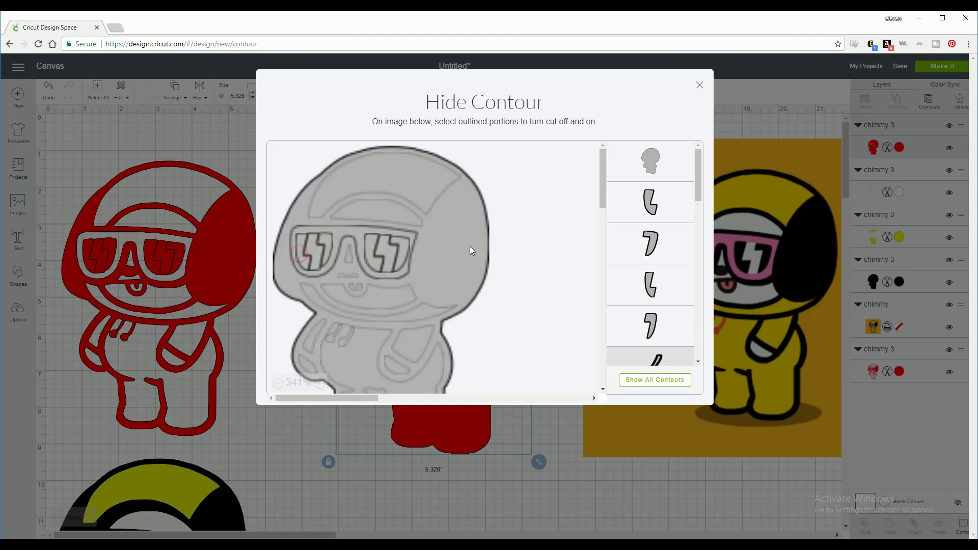
left_click(482, 282)
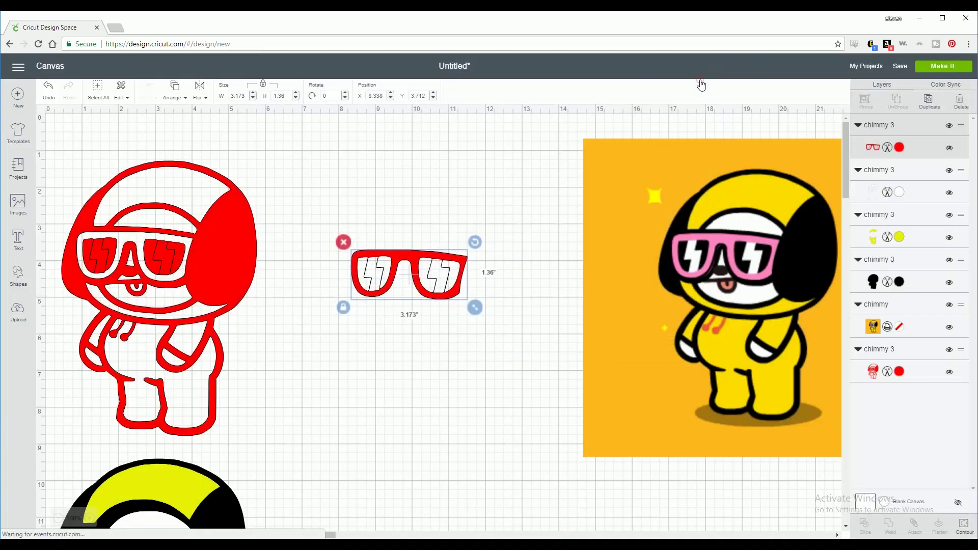
left_click(701, 85)
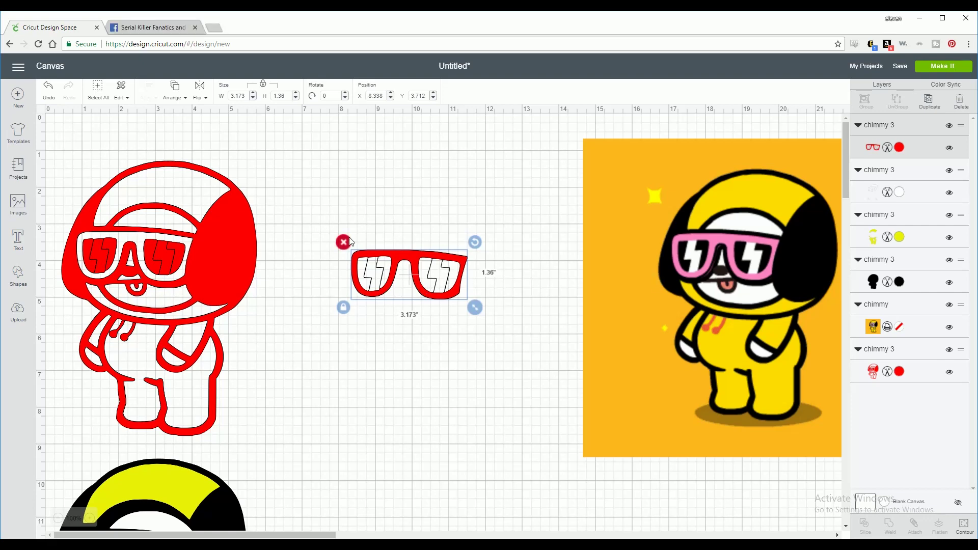
- Nudge the red sunglasses slightly up and left, then zoom the canvas in to 225%
left_click_drag(407, 278, 389, 267)
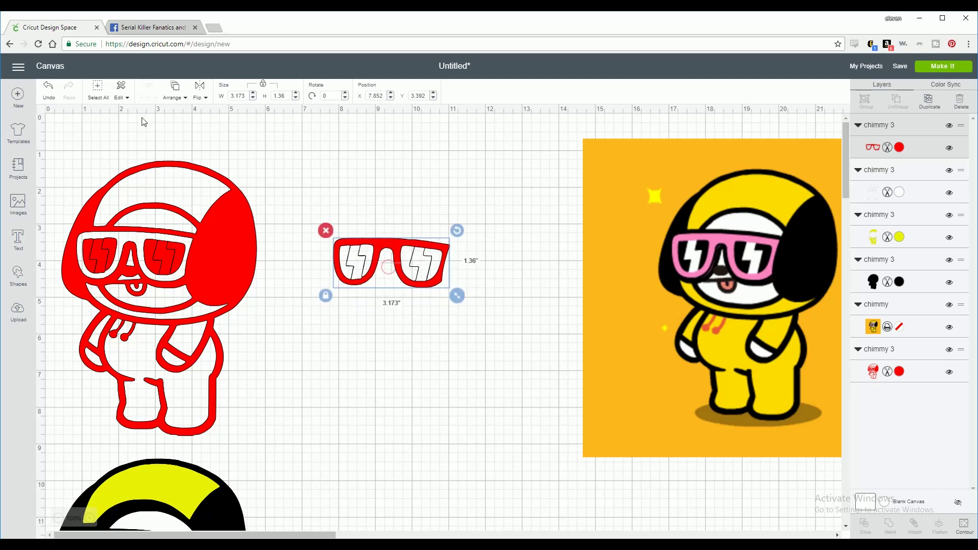
left_click(91, 519)
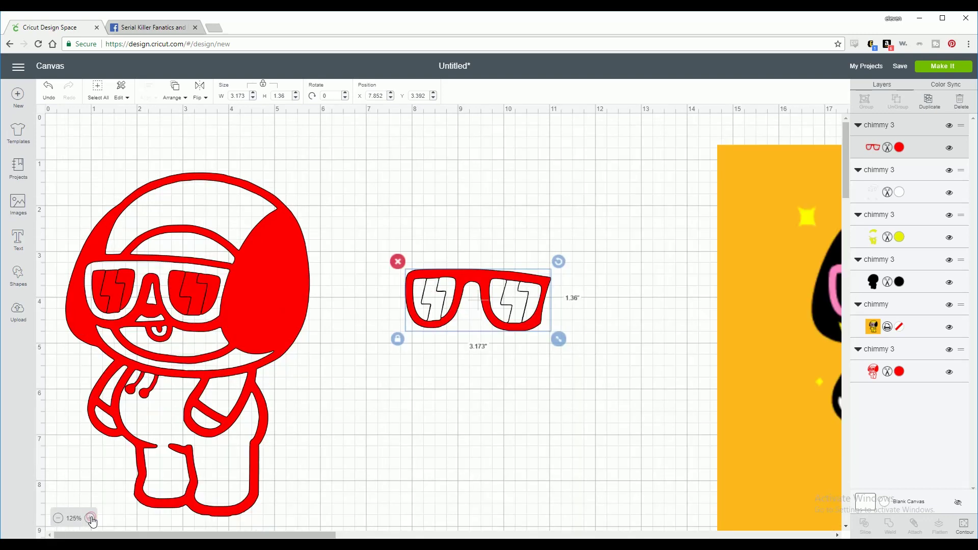
left_click(91, 519)
left_click(91, 519)
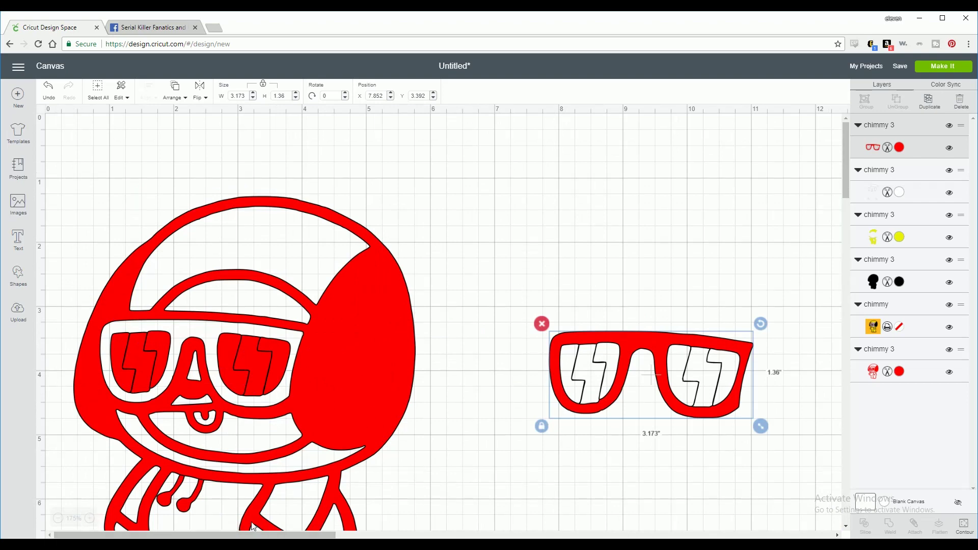
scroll(352, 469, "down", 9)
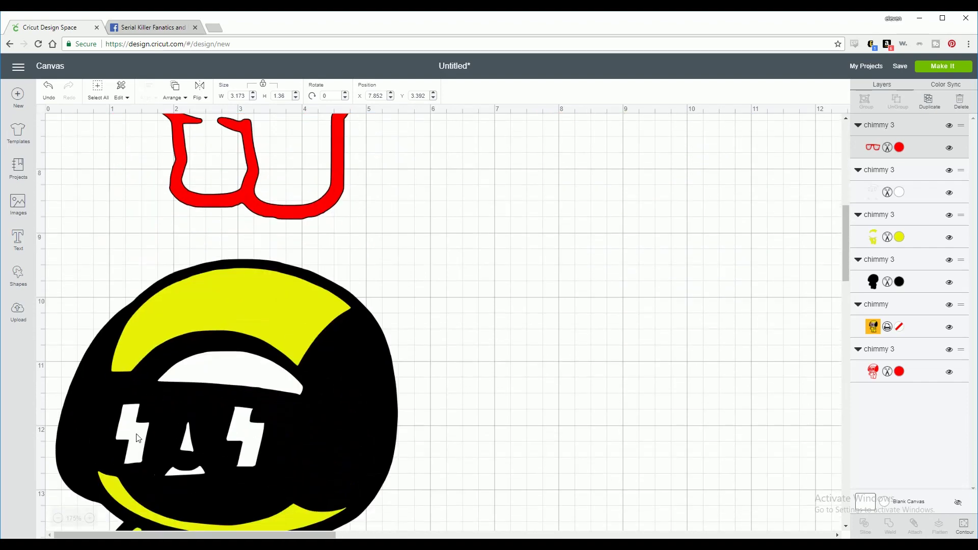
scroll(188, 408, "up", 9)
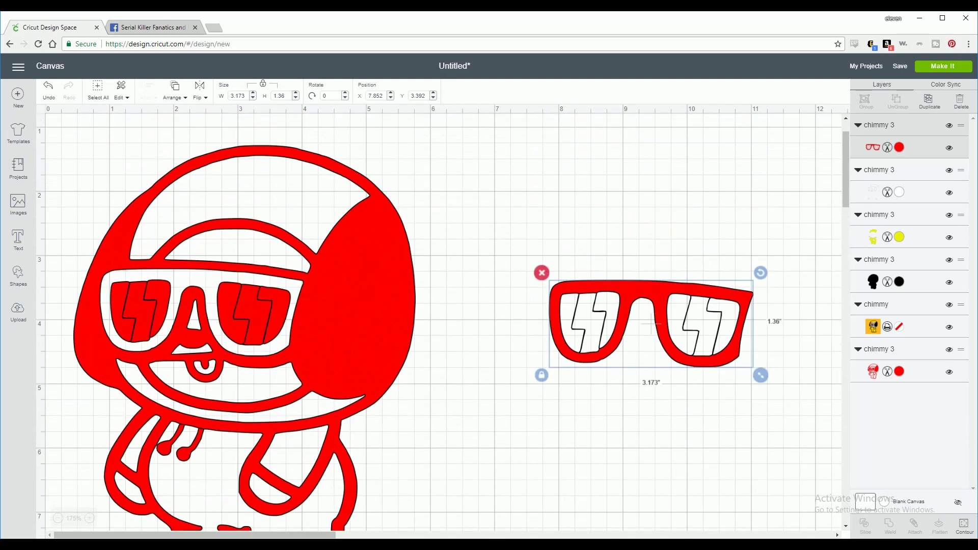
left_click_drag(311, 535, 407, 535)
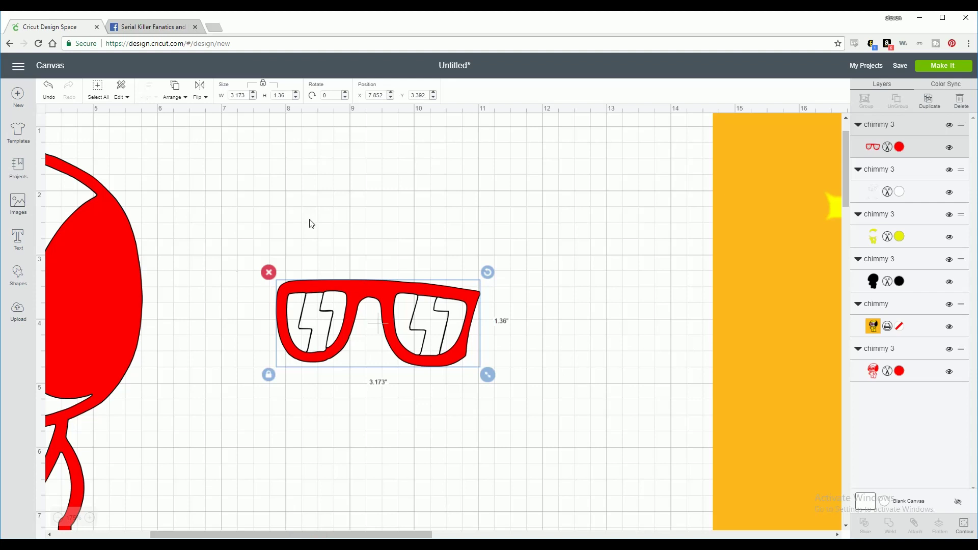
left_click(90, 518)
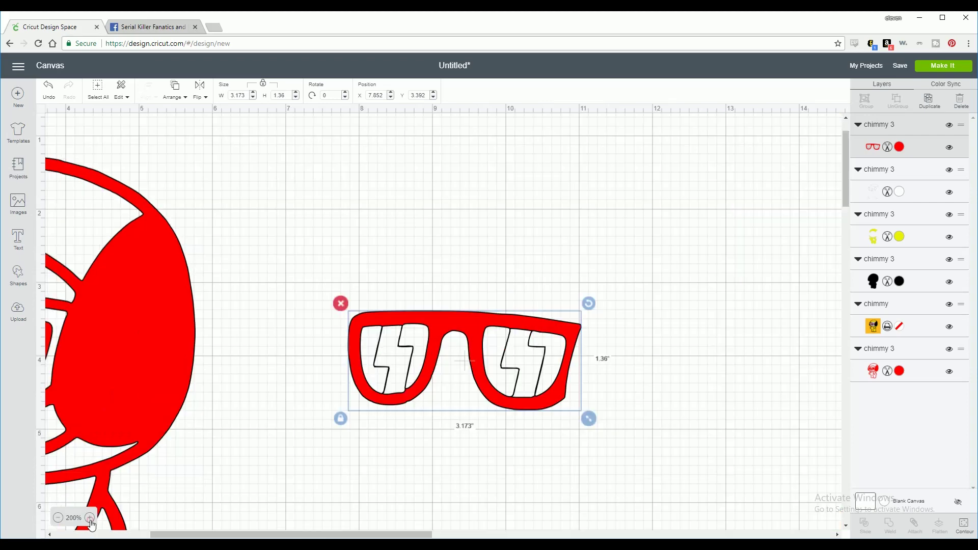
left_click(90, 518)
left_click_drag(332, 535, 401, 535)
scroll(287, 447, "down", 3)
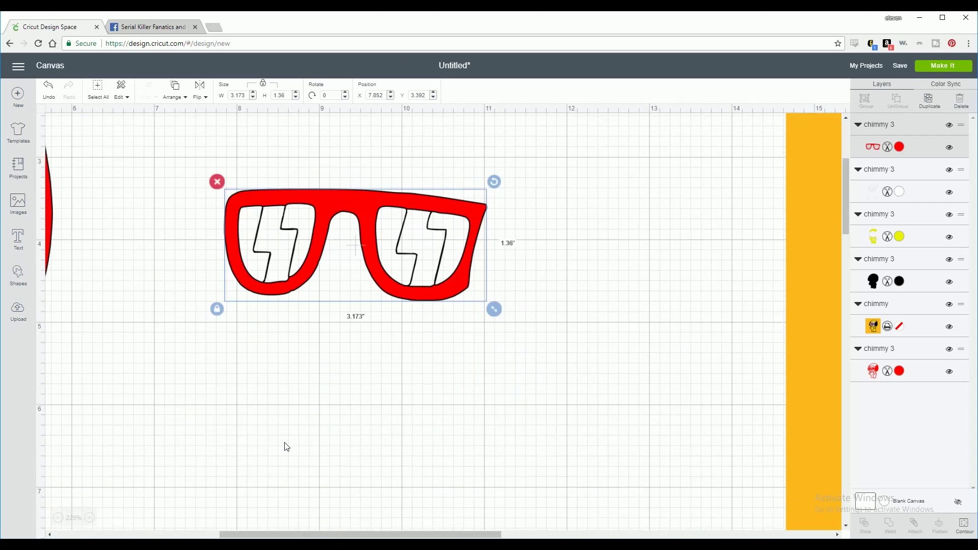
- Insert a circle shape onto the canvas from Shapes
left_click(18, 282)
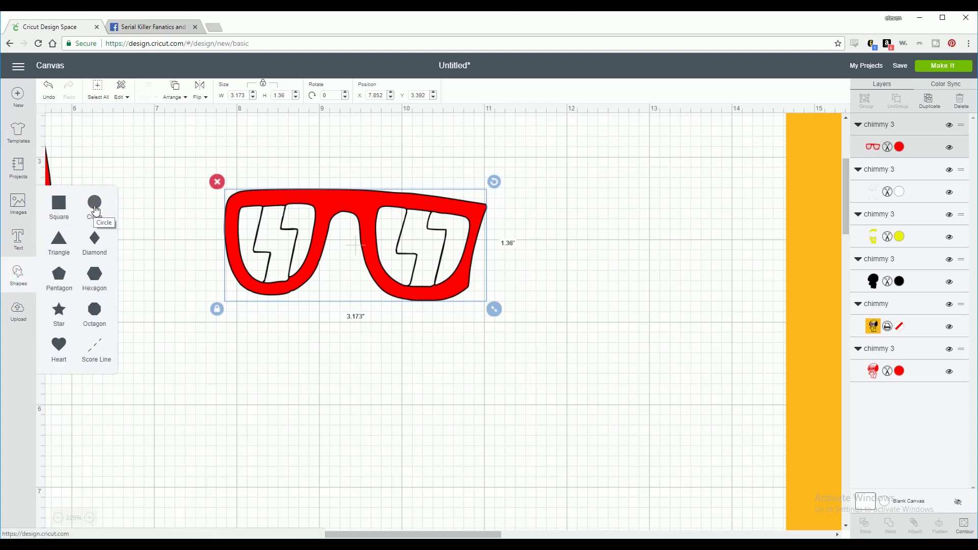
left_click(95, 207)
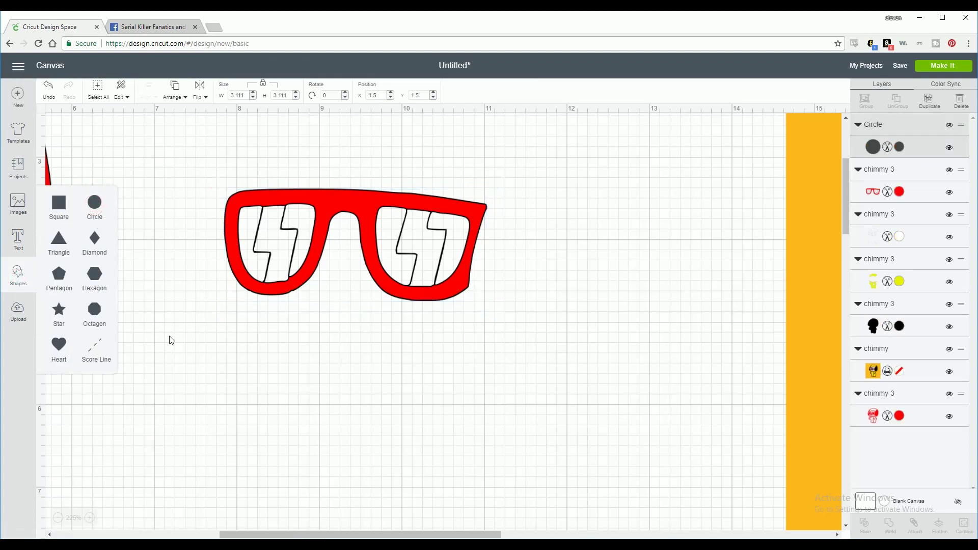
scroll(181, 370, "up", 3)
left_click(190, 253)
scroll(191, 252, "up", 1)
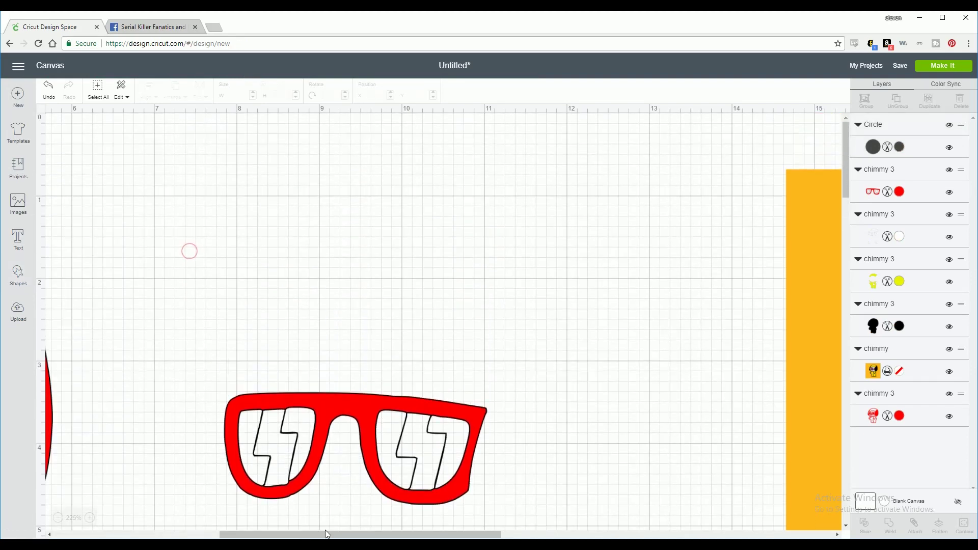
left_click_drag(331, 534, 217, 533)
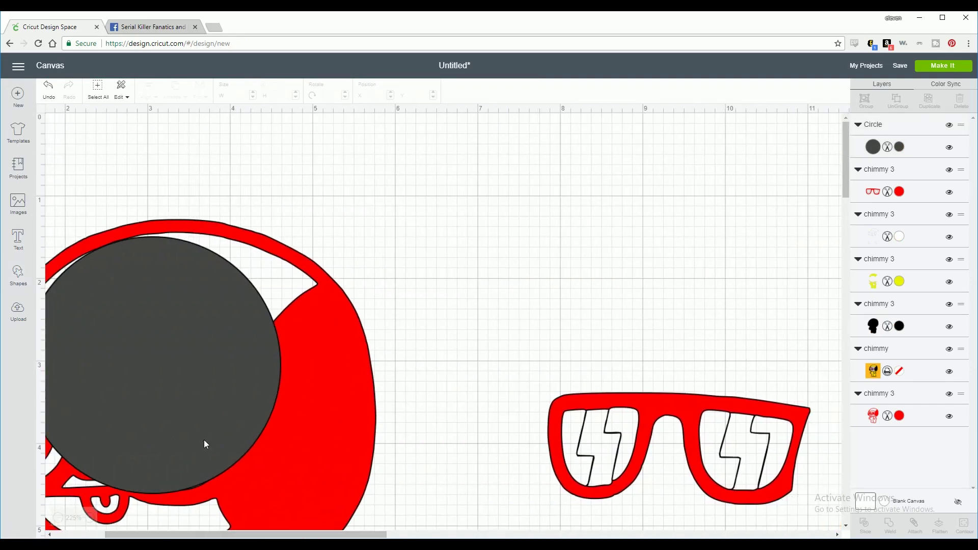
left_click_drag(205, 446, 582, 466)
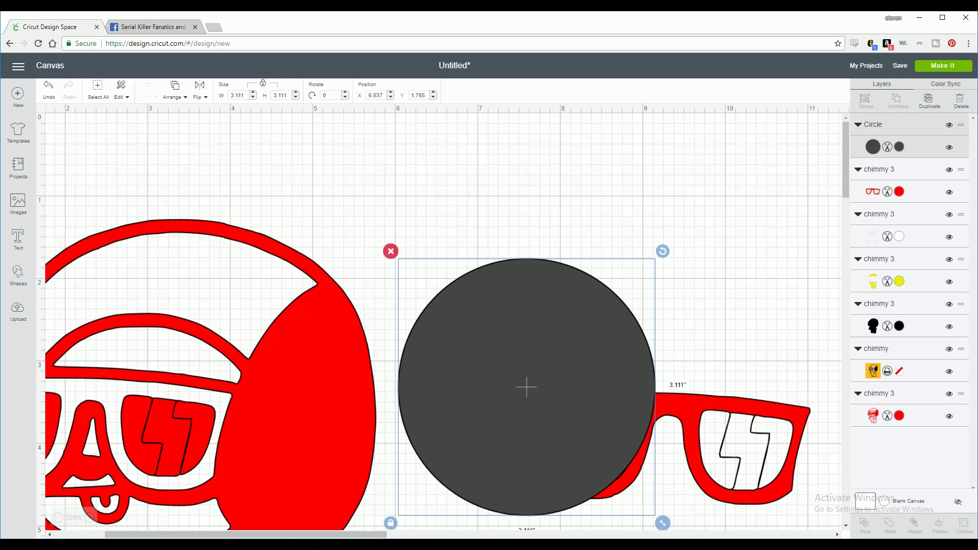
left_click_drag(245, 534, 345, 534)
scroll(377, 425, "down", 3)
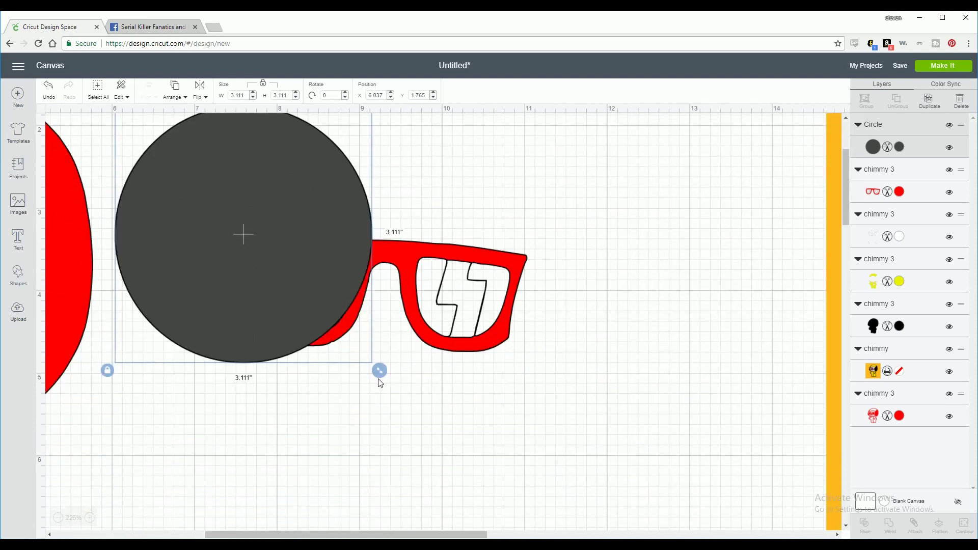
- Reshape the circle into a 0.593 by 0.877 inch oval over the left lens, selected with the glasses
left_click_drag(380, 371, 229, 266)
left_click_drag(199, 226, 350, 329)
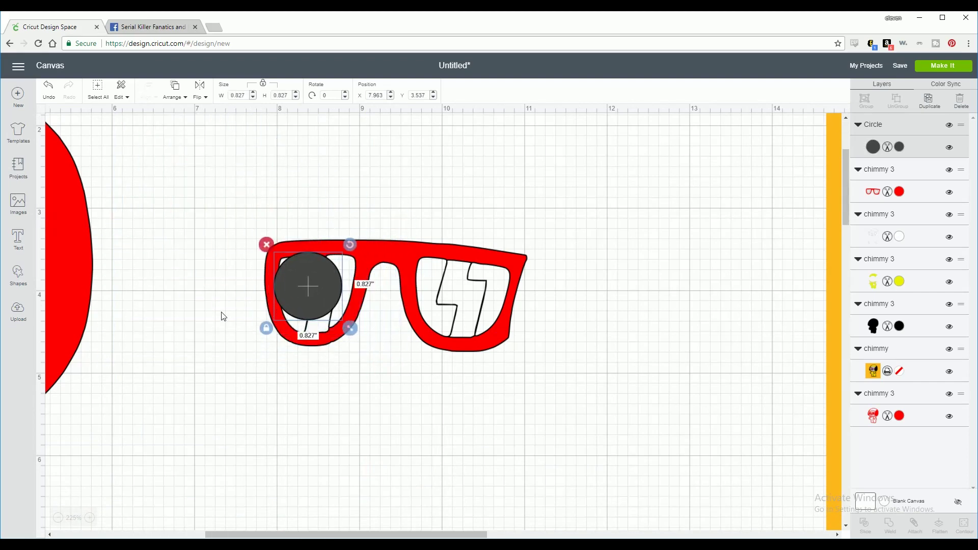
left_click(266, 328)
left_click_drag(350, 329, 309, 324)
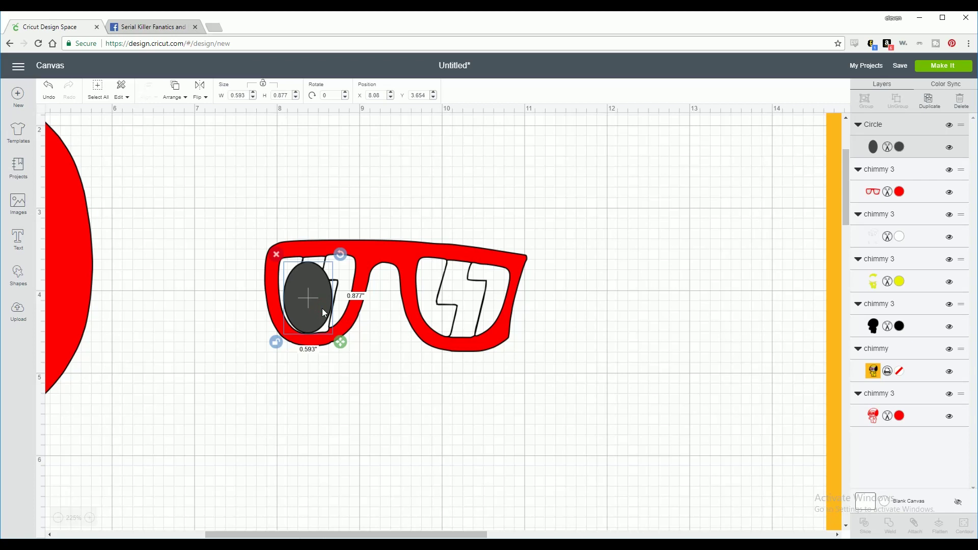
left_click(385, 254)
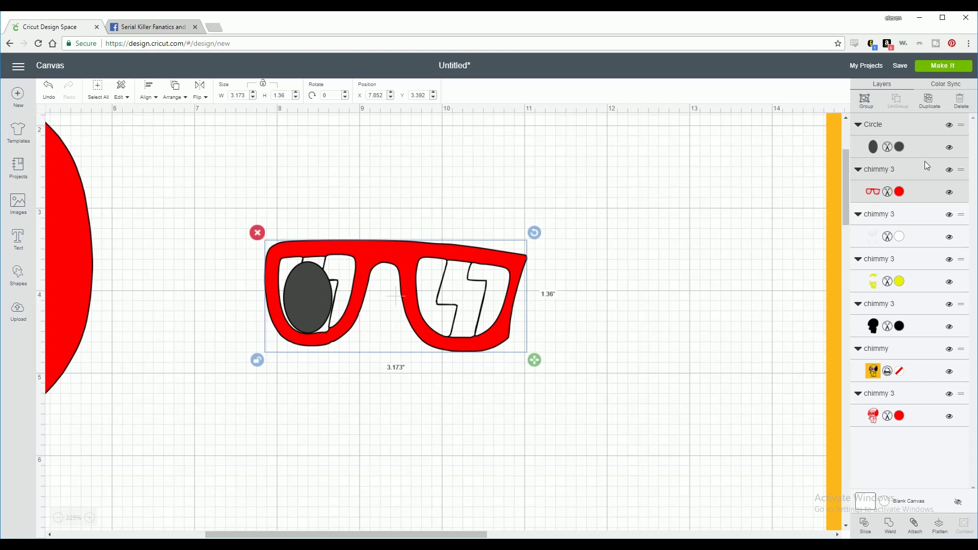
- Slice the oval out of the glasses and delete three leftover pieces in the left lens
left_click(866, 530)
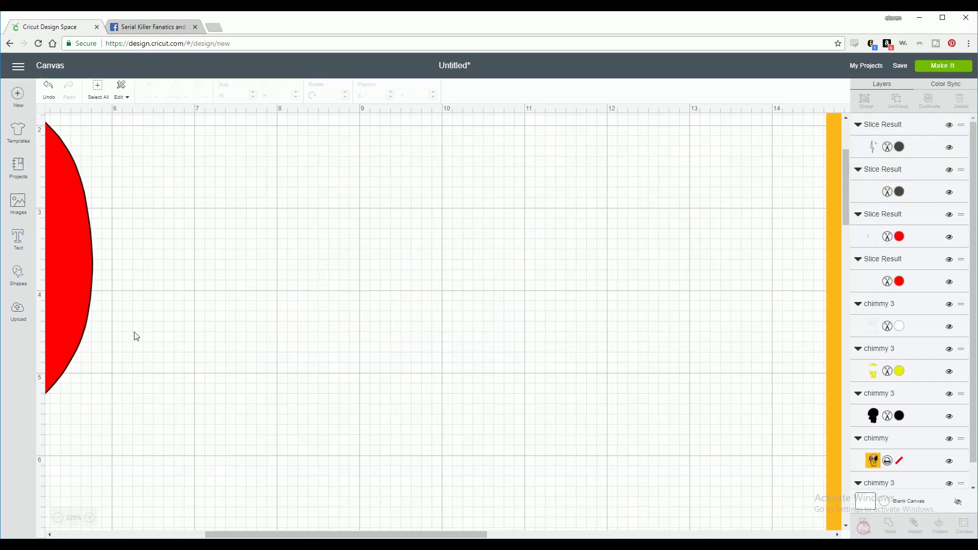
left_click(312, 304)
key("Delete")
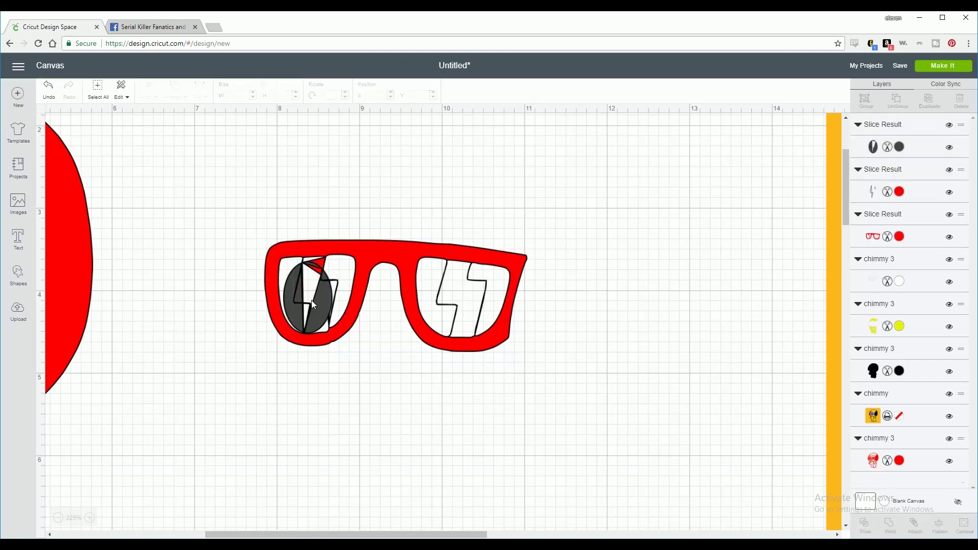
left_click(318, 301)
key("Delete")
left_click(311, 310)
key("Delete")
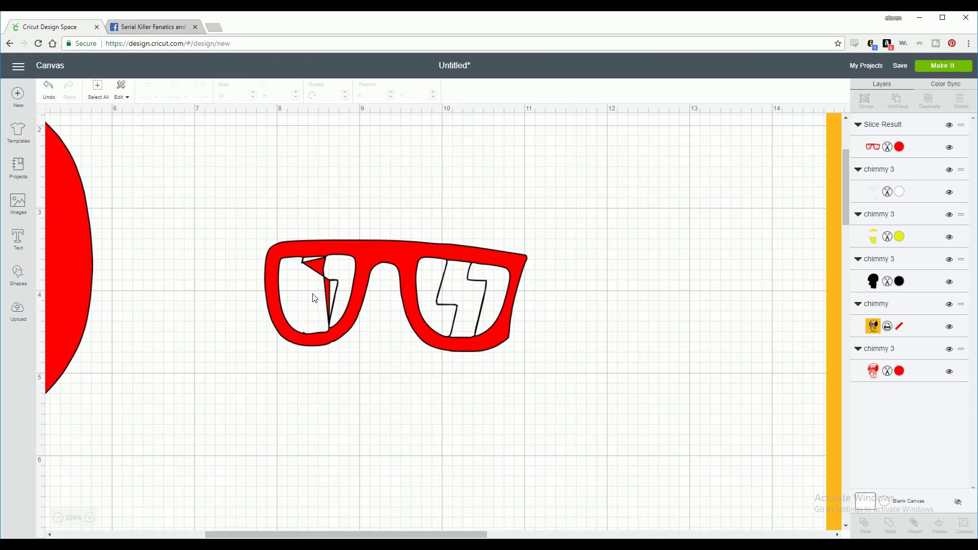
- Add a new circle and squash it into a tall ellipse fitted inside the left lens
left_click_drag(331, 296, 327, 296)
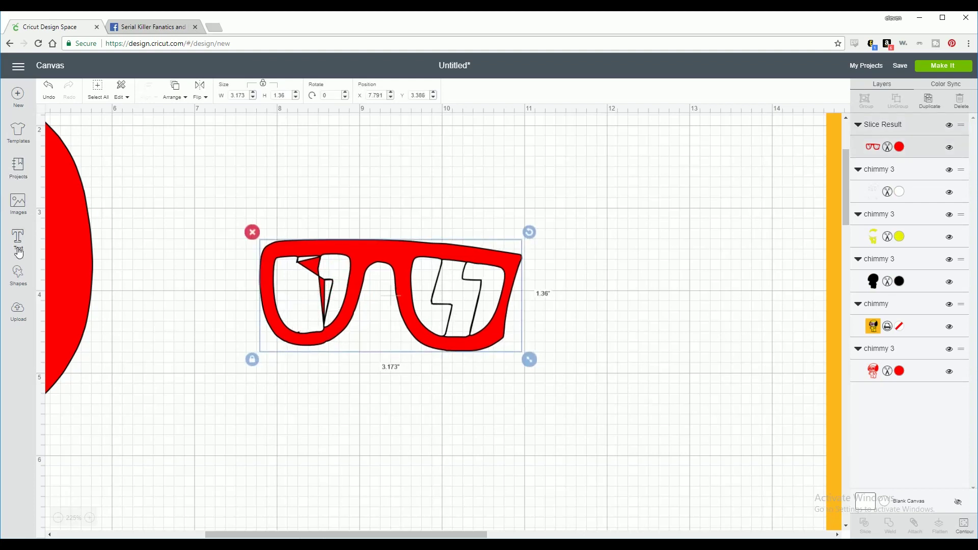
left_click(18, 278)
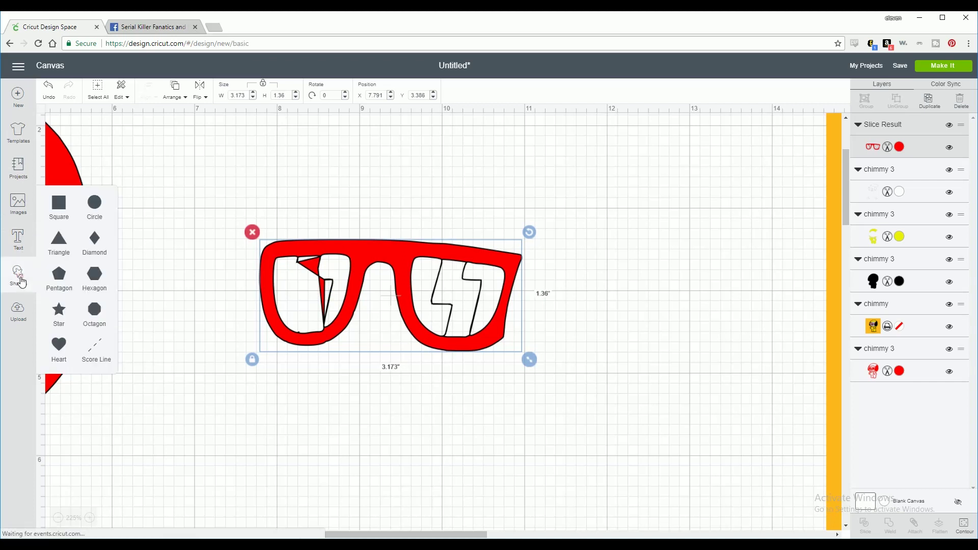
left_click(95, 204)
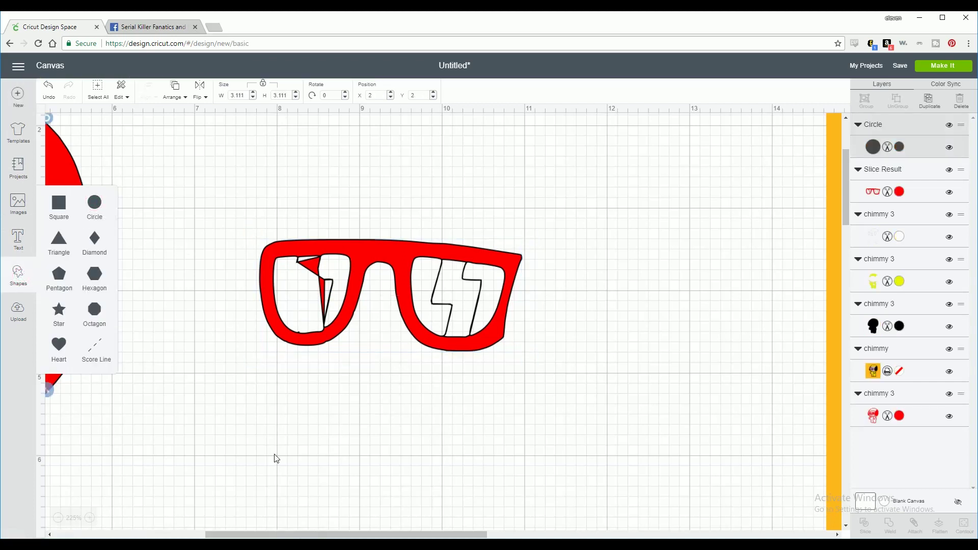
left_click_drag(280, 535, 266, 534)
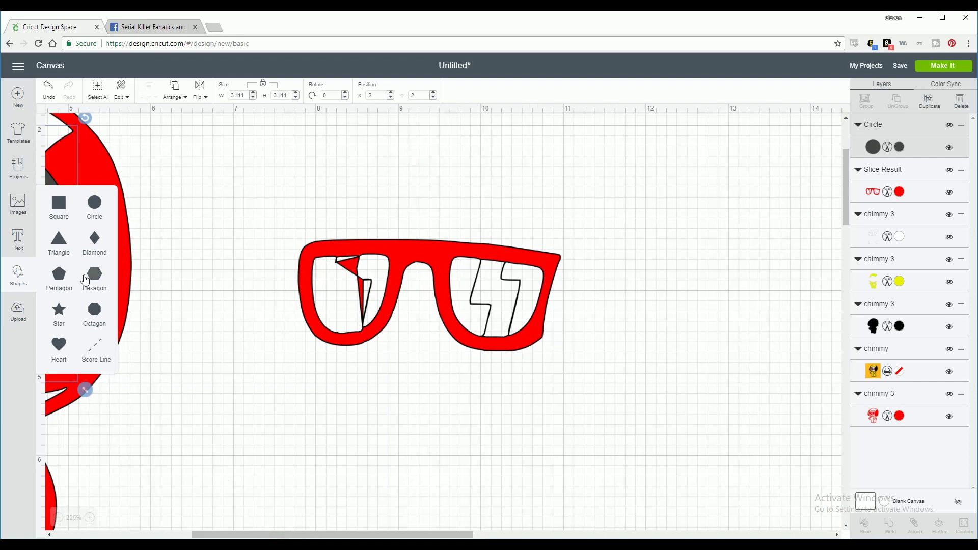
left_click(112, 210)
left_click_drag(64, 255, 495, 301)
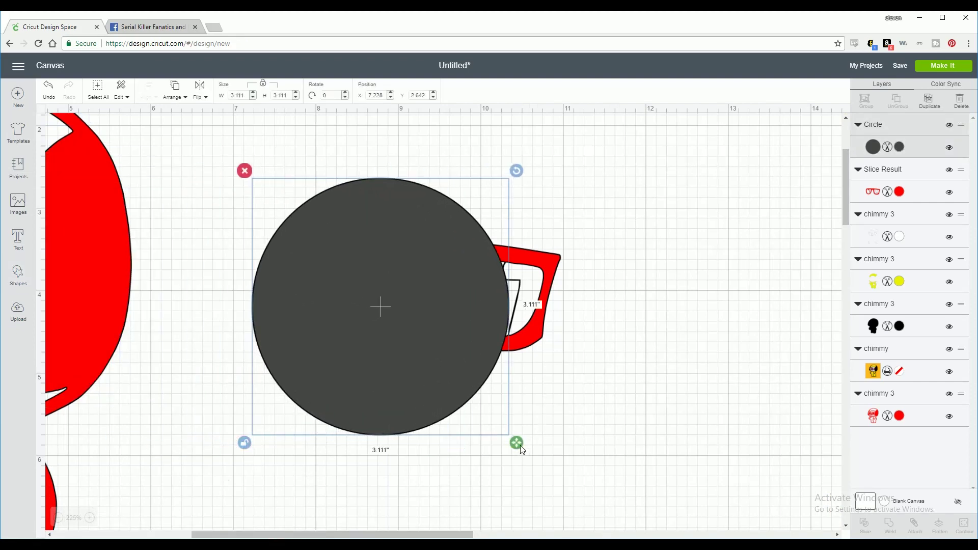
left_click_drag(519, 448, 309, 307)
left_click_drag(265, 280, 350, 357)
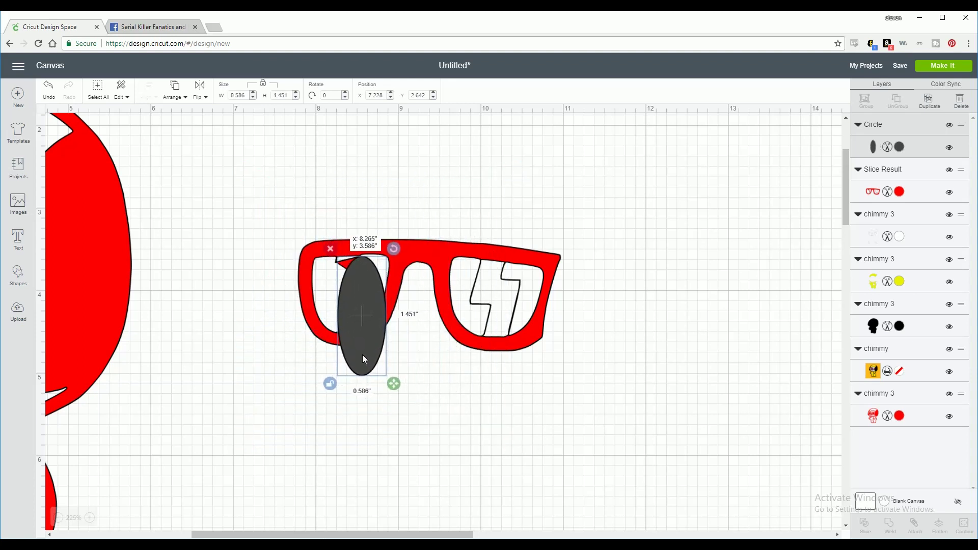
left_click_drag(393, 389, 387, 345)
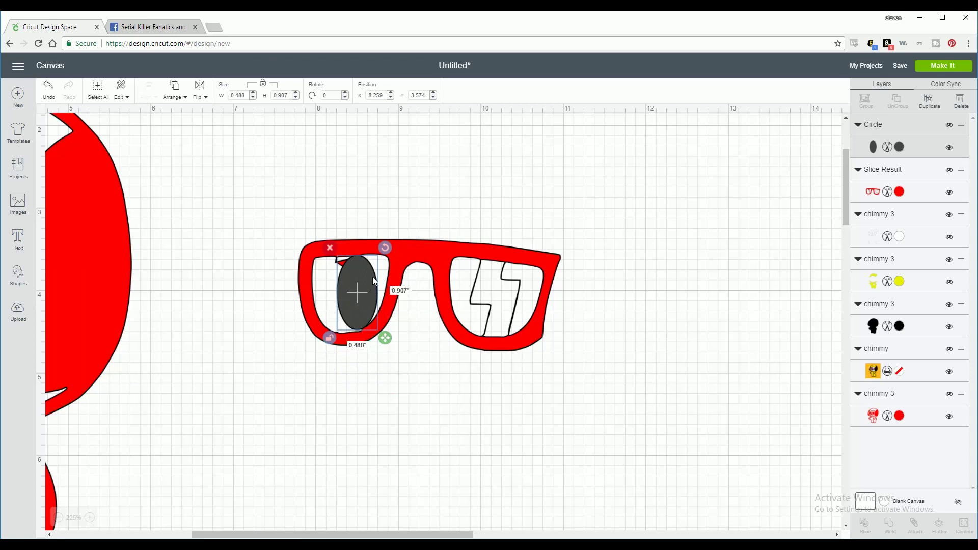
- Slice the ellipse from the glasses and delete the dark lens piece and loose red sliver
left_click(415, 258, "shift")
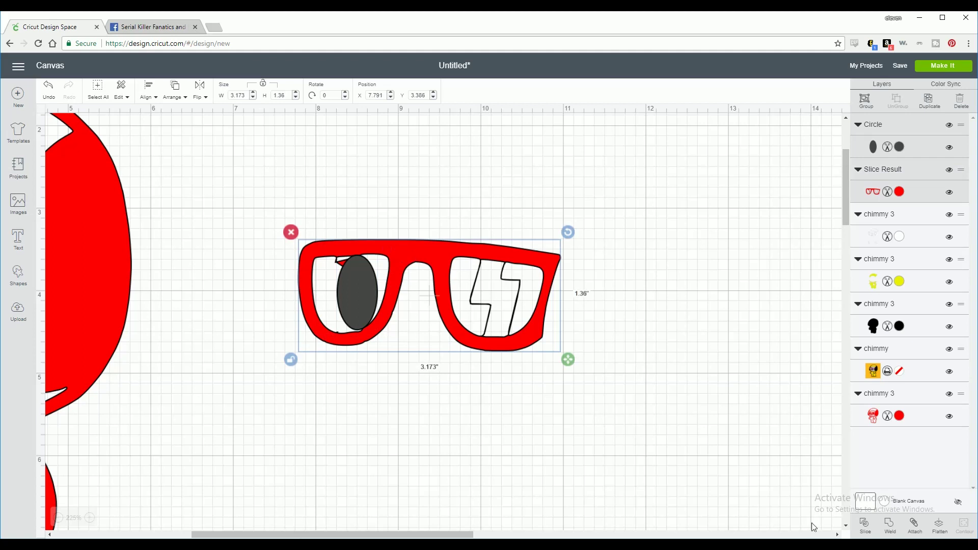
left_click(866, 525)
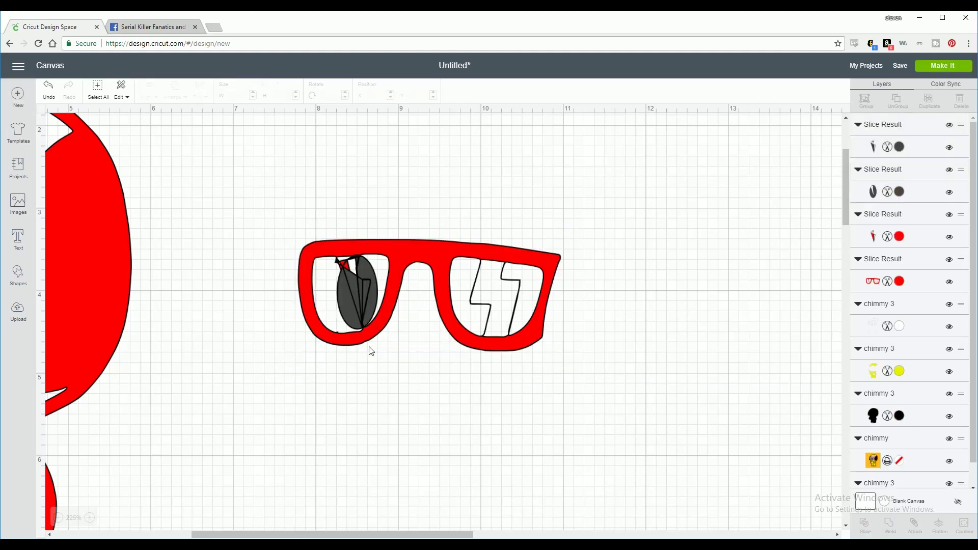
left_click(367, 320)
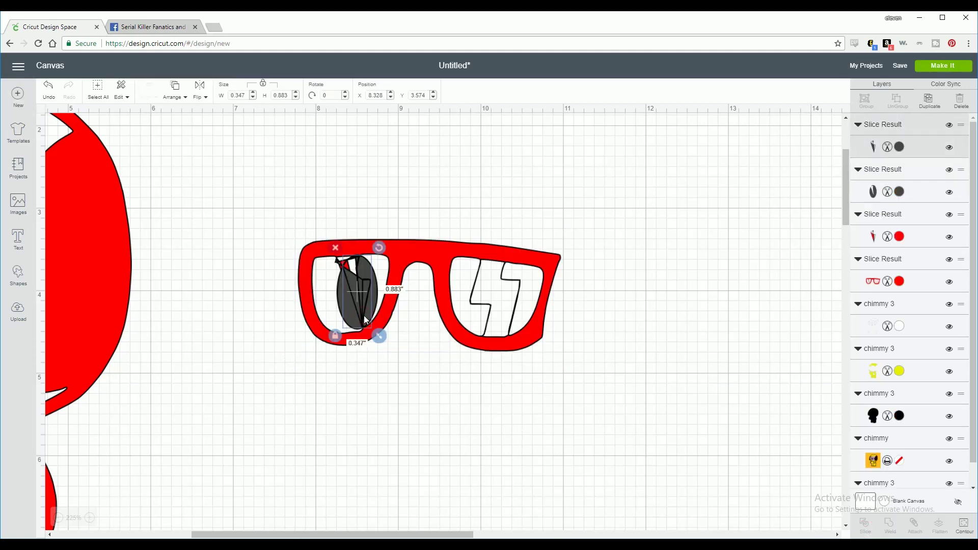
left_click(364, 316)
left_click(364, 304)
key("Delete")
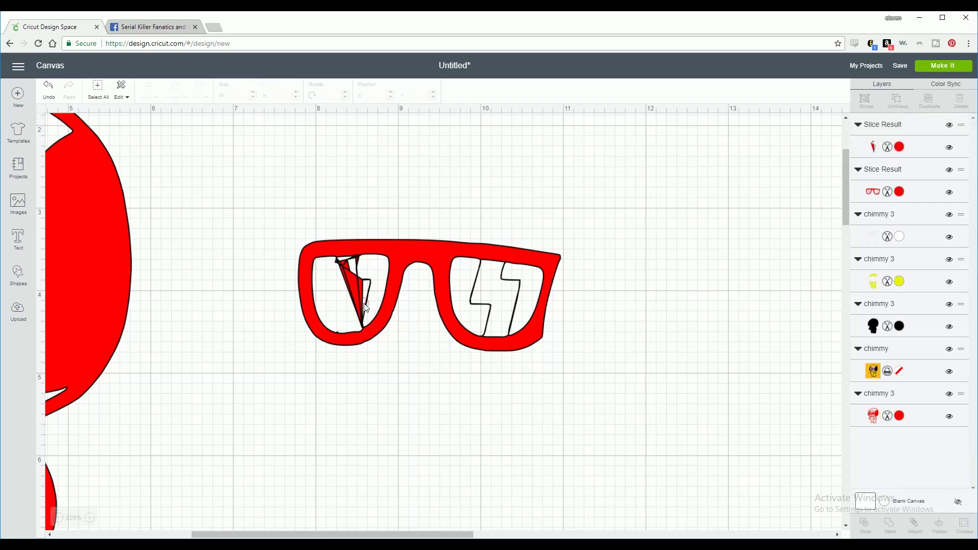
left_click(364, 309)
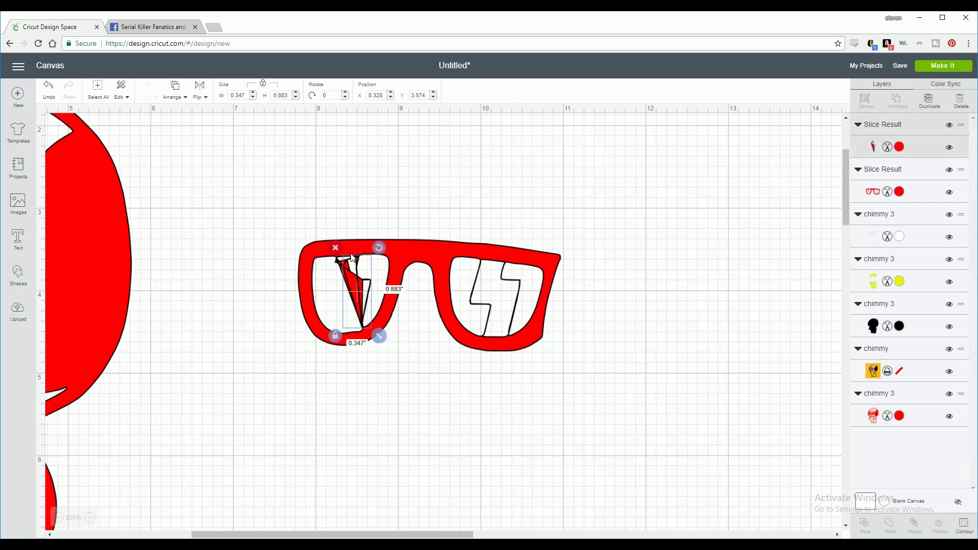
left_click(336, 248)
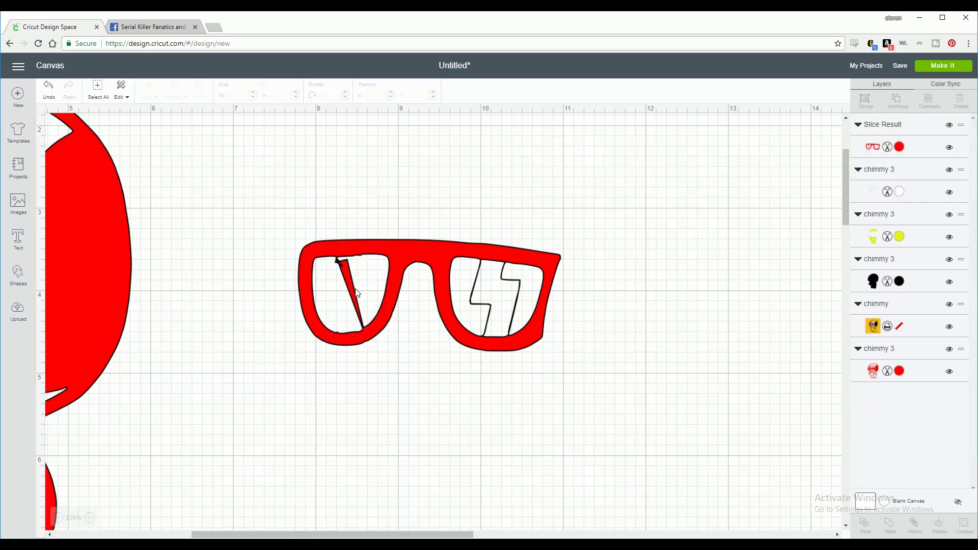
left_click_drag(351, 290, 358, 294)
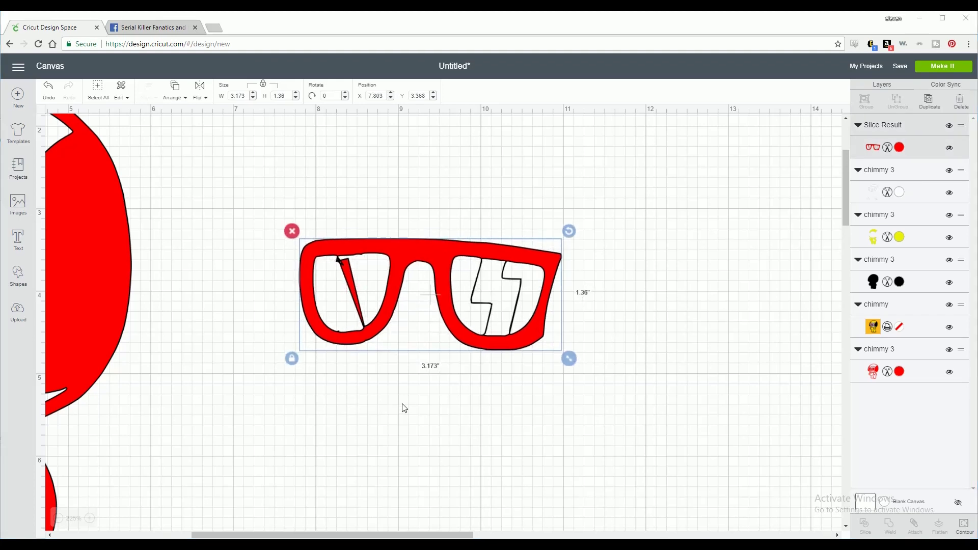
left_click(17, 275)
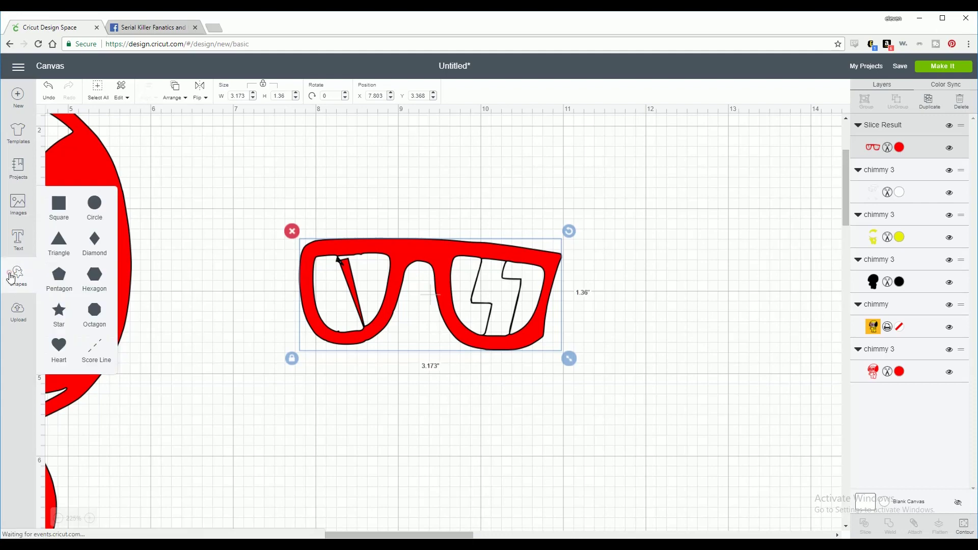
- Place an unevenly sized square in the left lens, then delete the dark square
left_click(60, 207)
left_click_drag(107, 408, 316, 260)
left_click(260, 441)
left_click_drag(298, 237, 371, 337)
left_click(417, 253)
left_click(357, 314)
key("Delete")
- Slice a narrow ellipse over the left lens's leftover bolt and delete the cut-out pieces
left_click(19, 275)
left_click(94, 204)
left_click_drag(125, 350, 451, 273)
left_click_drag(494, 396, 309, 301)
left_click_drag(272, 269, 366, 347)
left_click_drag(391, 382, 383, 307)
left_click_drag(356, 254, 361, 297)
left_click_drag(382, 341, 387, 316)
left_click_drag(359, 296, 350, 326)
left_click(884, 170, "shift")
left_click(865, 525)
left_click(361, 322)
key("Delete")
- Slice a vertical ellipse over the right lens bolt and delete the leftover pieces
left_click(18, 275)
left_click(94, 203)
left_click_drag(564, 448, 489, 356)
left_click_drag(448, 306, 481, 363)
left_click_drag(520, 402, 495, 322)
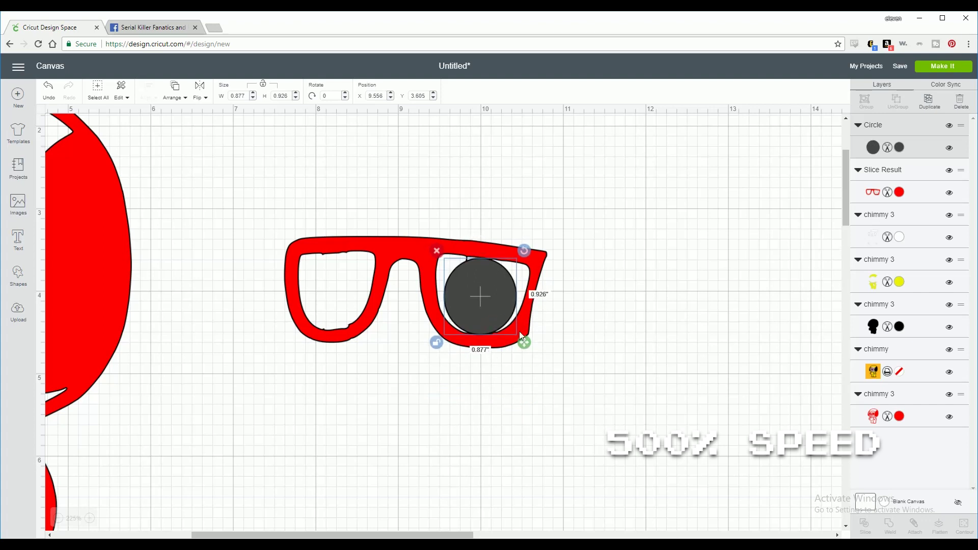
left_click(884, 170, "shift")
left_click(865, 525)
left_click(478, 310)
key("Delete")
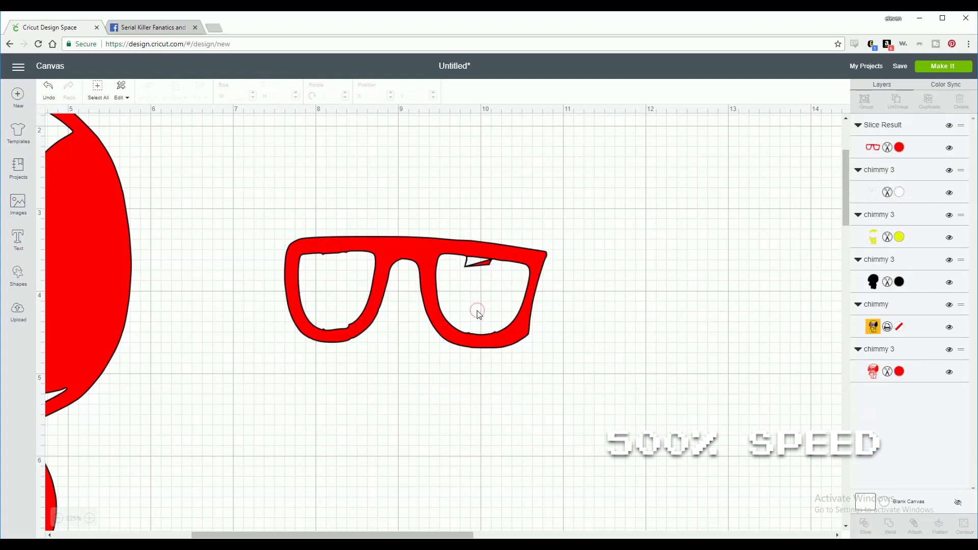
- Slice a slightly tilted square from the right lens, deleting the dark piece and red sliver
left_click(18, 275)
left_click(59, 204)
left_click_drag(449, 403, 450, 309)
left_click_drag(586, 454, 519, 275)
left_click_drag(578, 437, 504, 251)
left_click(560, 302)
left_click(478, 274)
left_click(535, 255, "shift")
left_click(866, 525)
left_click(478, 275)
key("Delete")
left_click(490, 269)
key("Delete")
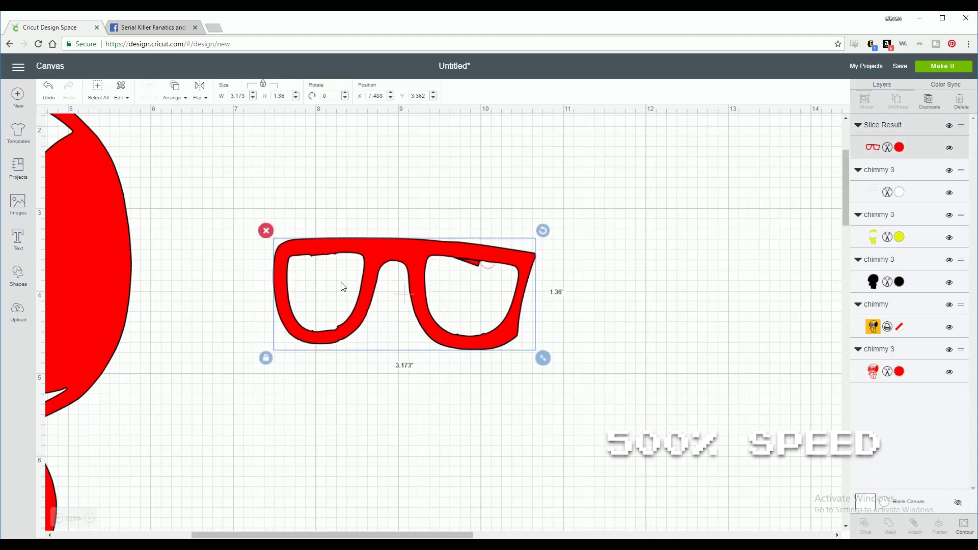
- Slice one more tilted square over the last right-lens bolt piece and delete the leftovers
left_click(19, 277)
left_click(62, 212)
scroll(645, 374, "right", 3)
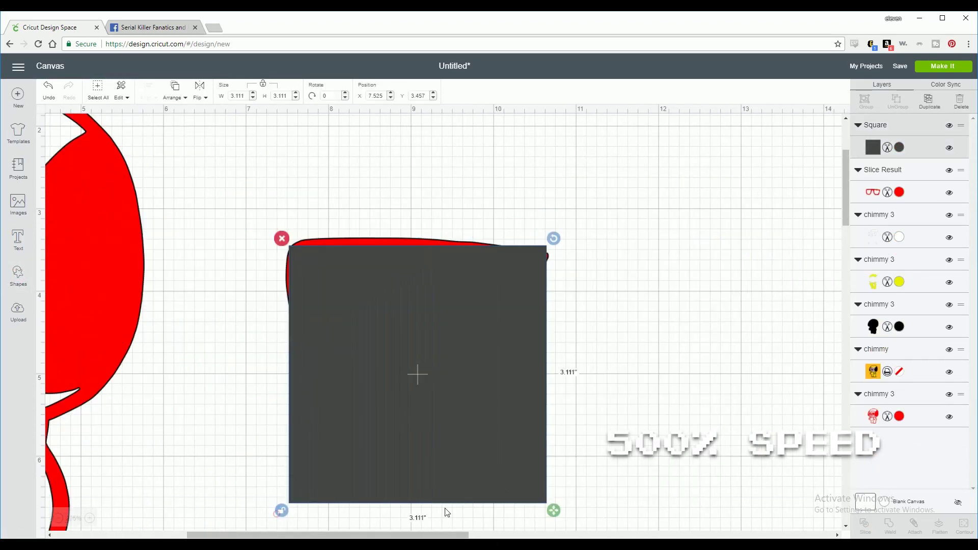
left_click_drag(553, 509, 504, 290)
left_click_drag(504, 252, 503, 258)
left_click(536, 285, "shift")
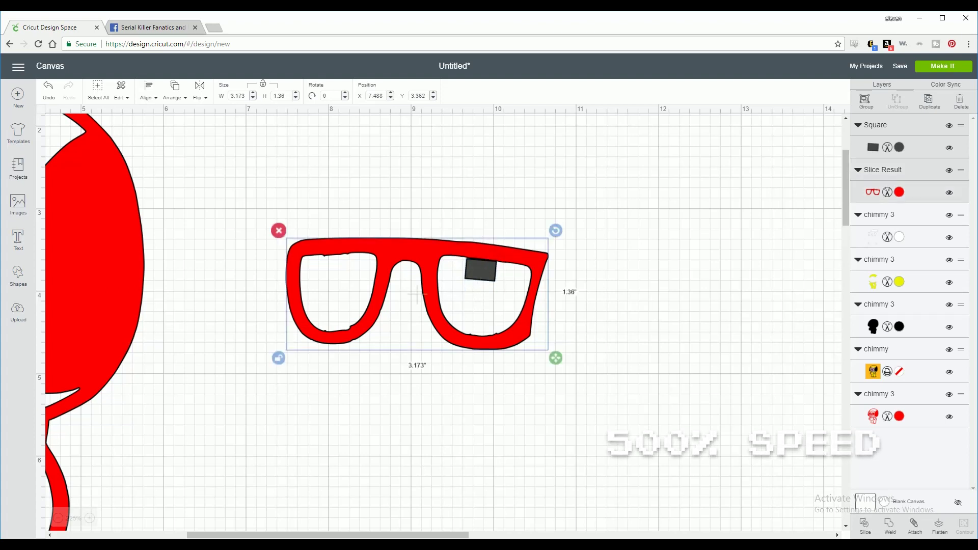
left_click(865, 527)
key("Delete")
key("Delete")
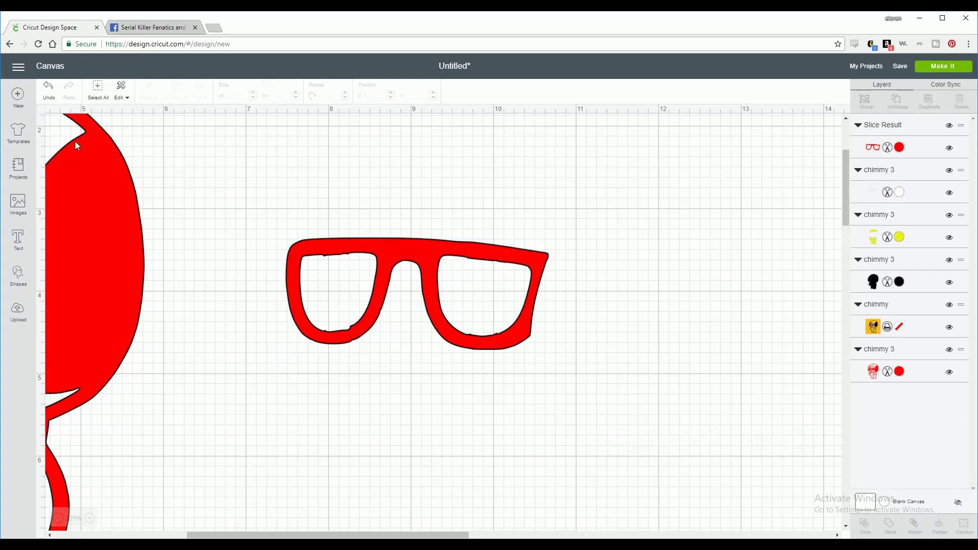
- Recolour the glasses frame from red to Rose Pink, fine-tuned to #E54BA1
left_click(58, 519)
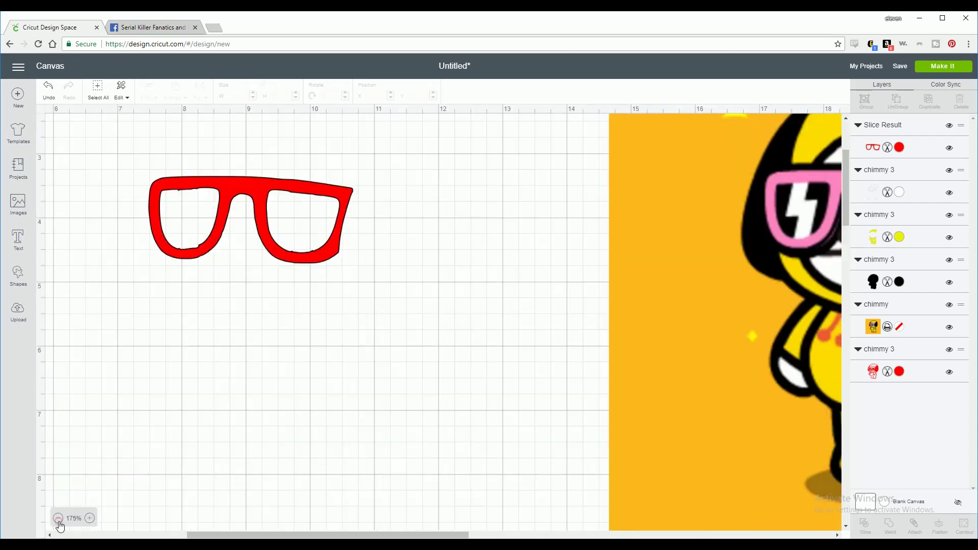
left_click(58, 518)
left_click(58, 518)
left_click(58, 518)
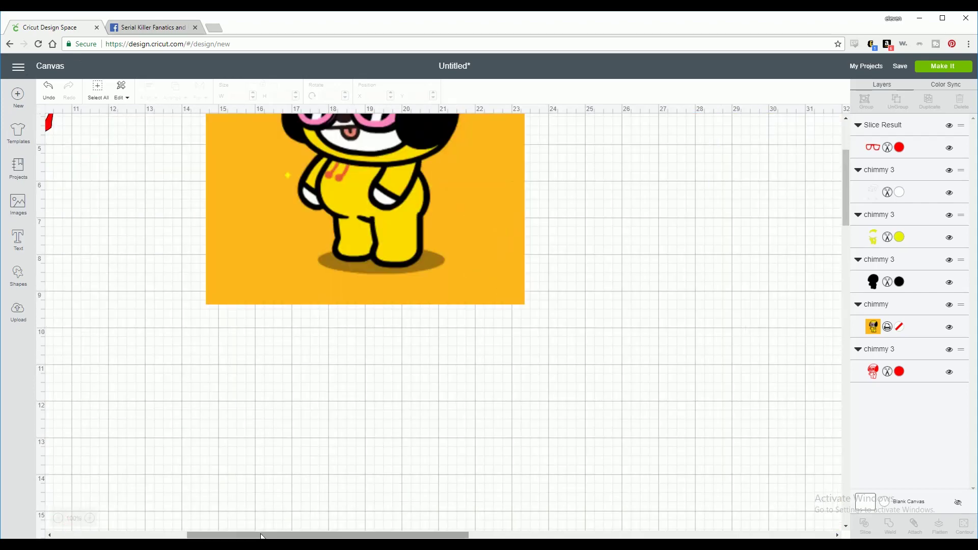
left_click_drag(328, 536, 195, 536)
scroll(280, 436, "up", 5)
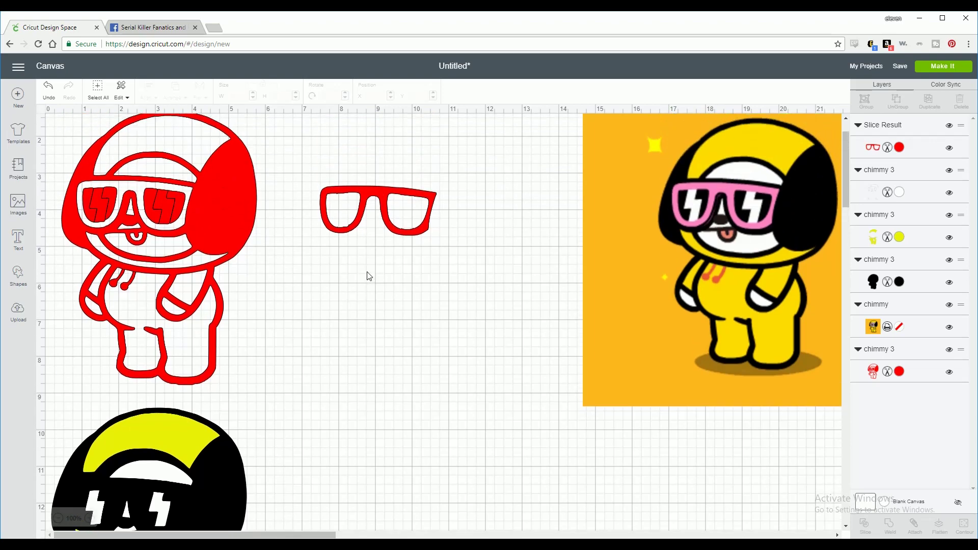
left_click(365, 278)
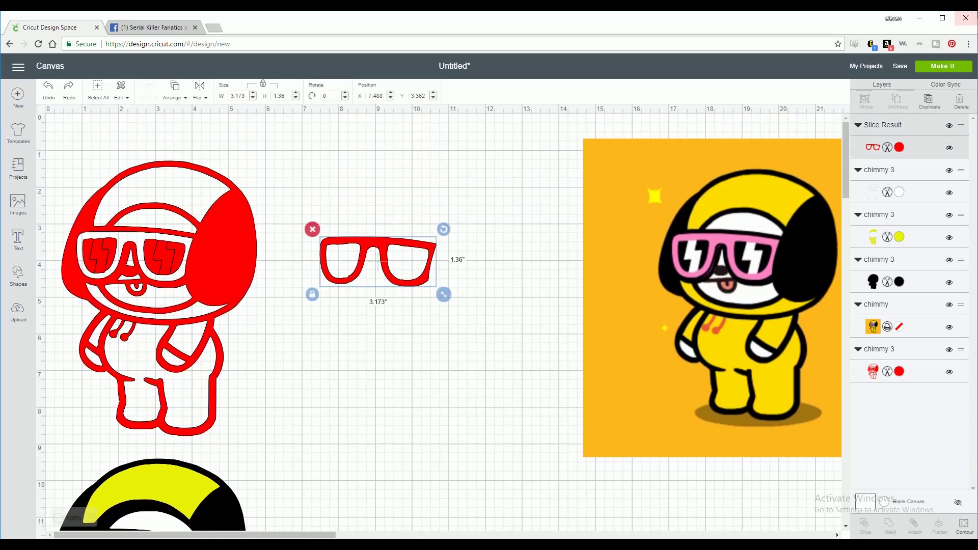
left_click(900, 147)
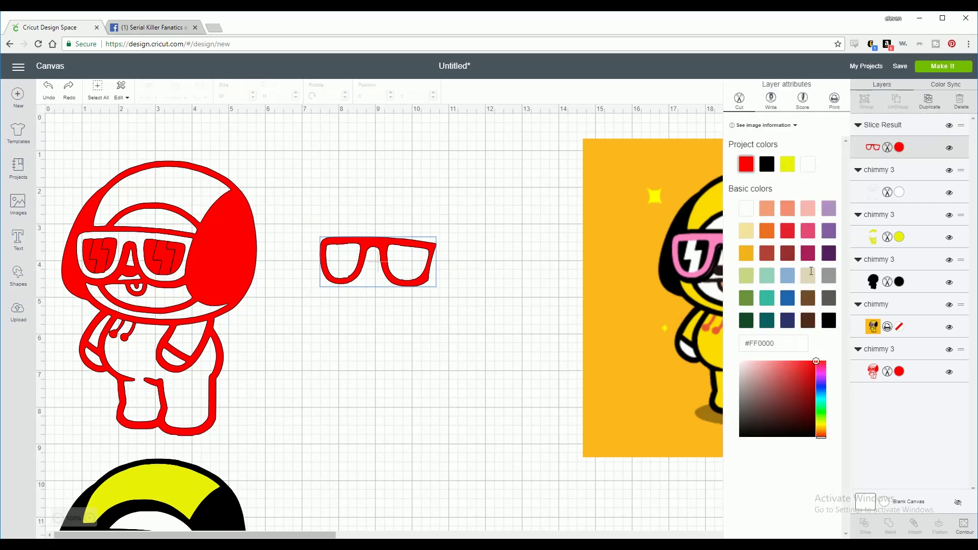
left_click(823, 373)
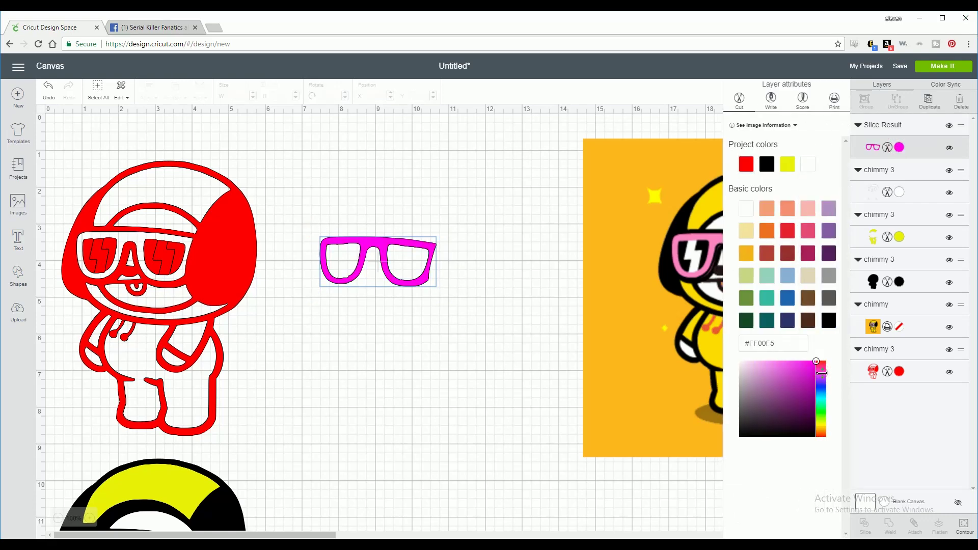
left_click_drag(822, 372, 821, 369)
left_click(808, 231)
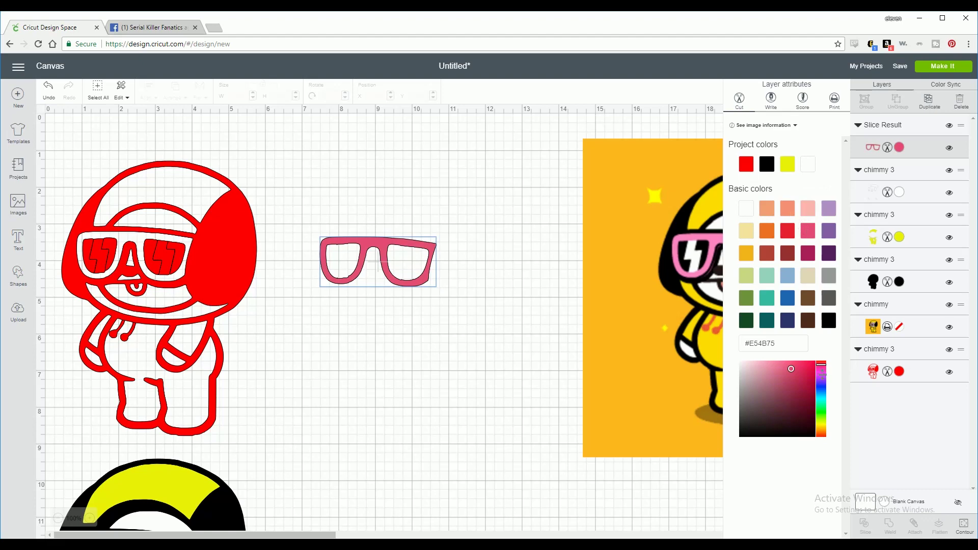
left_click_drag(821, 364, 821, 369)
- Move the white 'chimmy 3' face piece to X 0.825, Y 10.761, bolts inside the pink glasses
scroll(344, 280, "down", 3)
left_click_drag(387, 182, 158, 475)
scroll(219, 464, "down", 3)
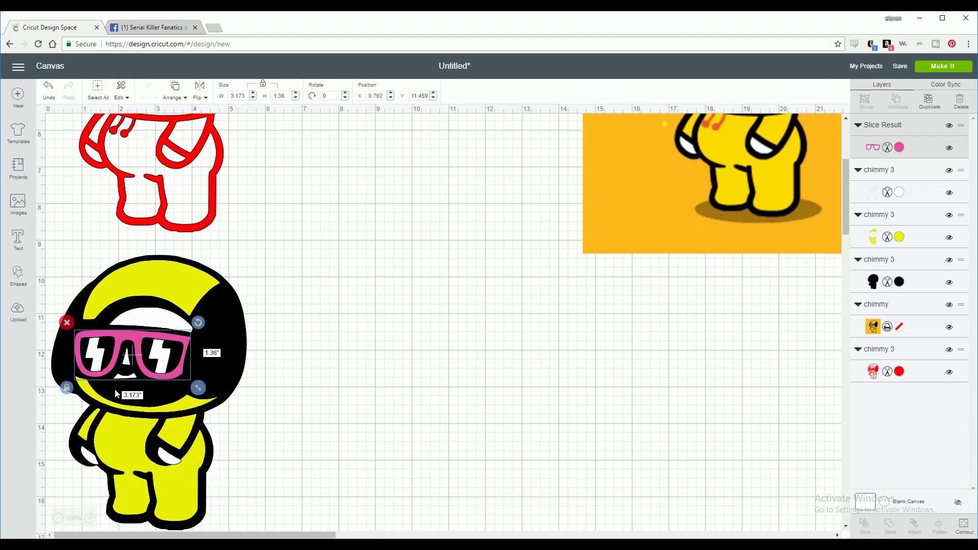
scroll(442, 366, "up", 2)
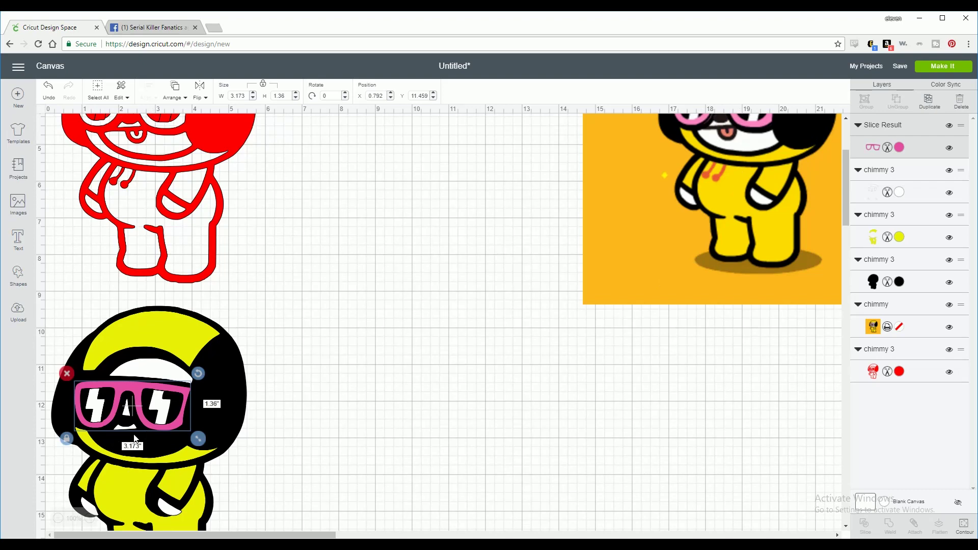
scroll(135, 438, "down", 2)
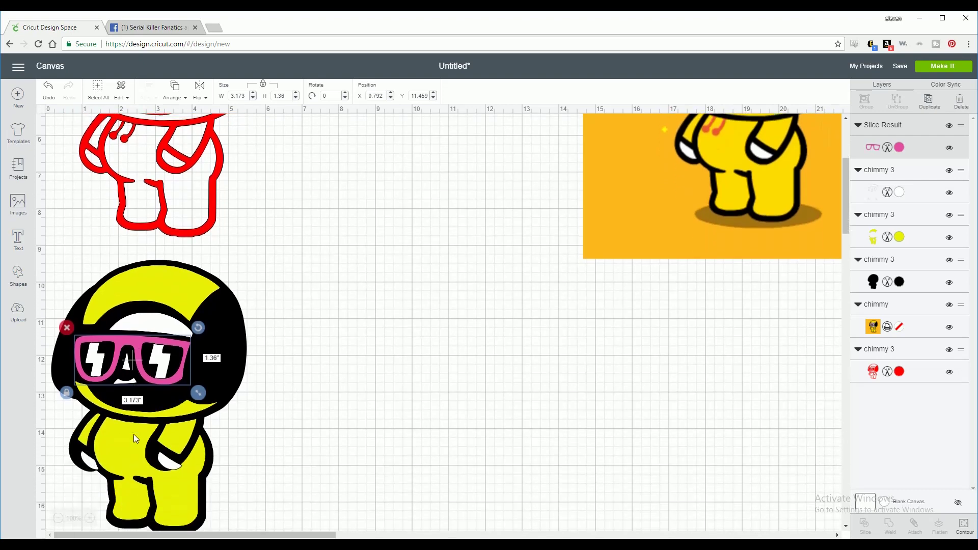
scroll(134, 434, "up", 4)
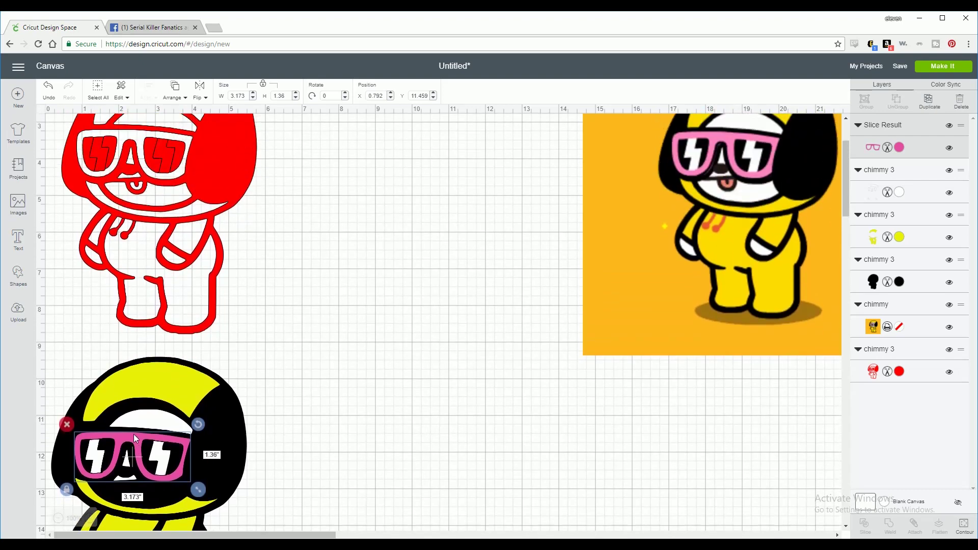
scroll(133, 434, "down", 2)
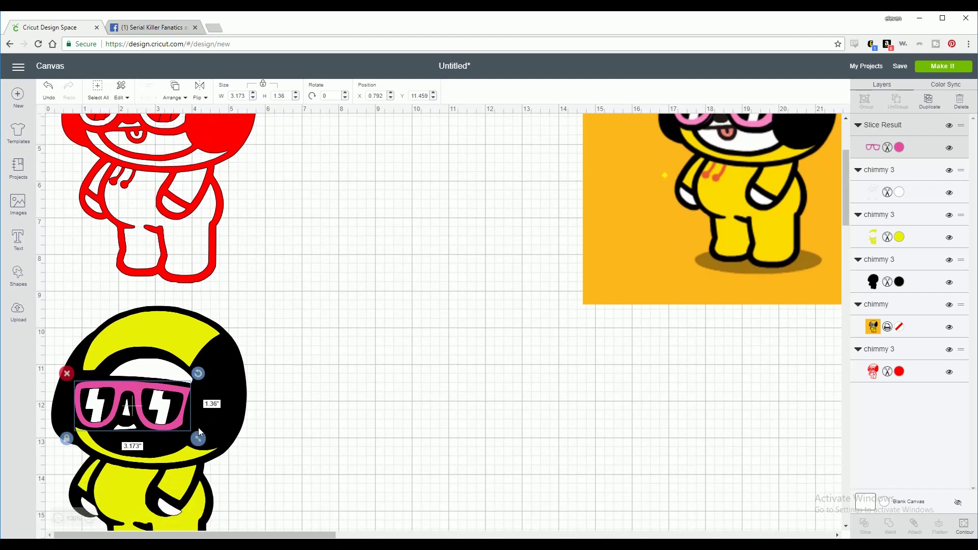
scroll(293, 401, "up", 2)
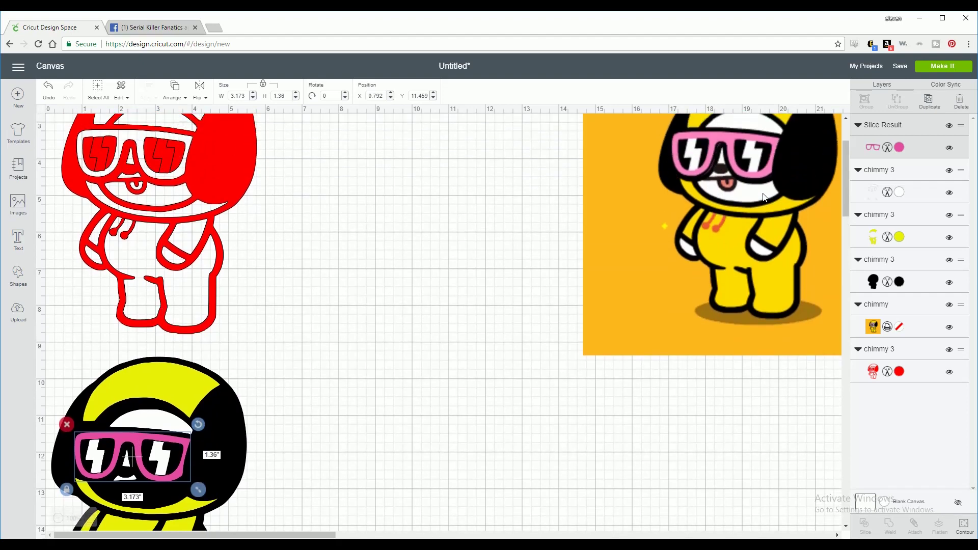
scroll(346, 410, "down", 4)
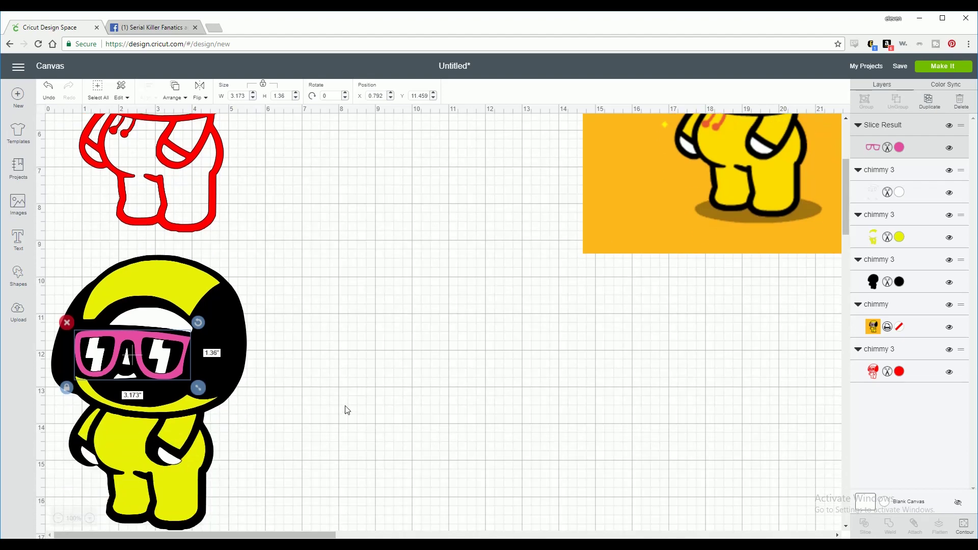
left_click_drag(158, 326, 154, 320)
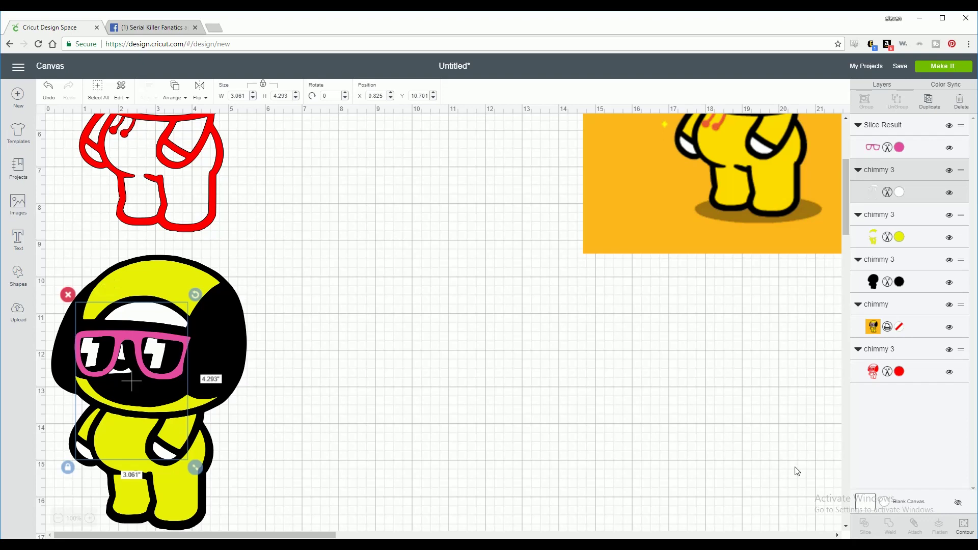
- Show the white piece's mouth contour again and nudge the piece to X 0.839, Y 10.77
left_click(964, 525)
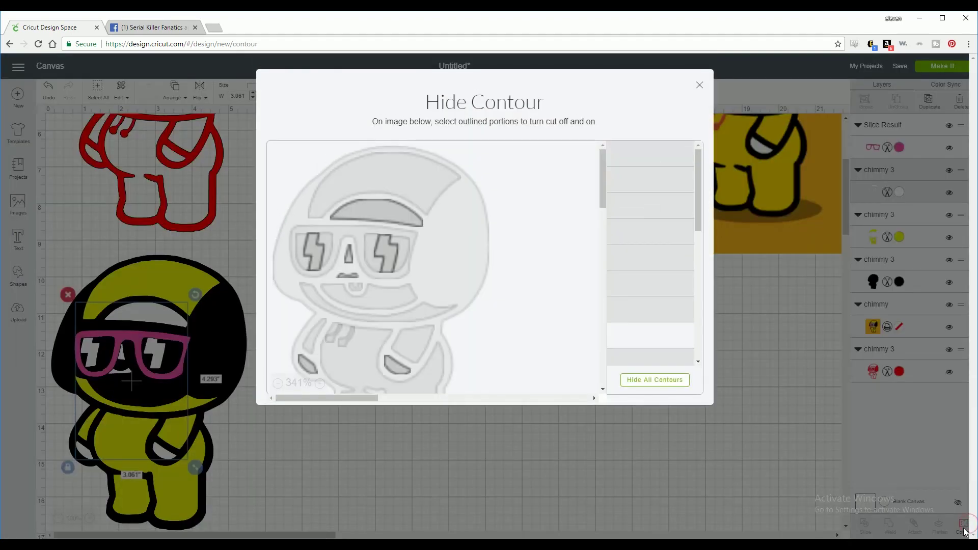
left_click(388, 299)
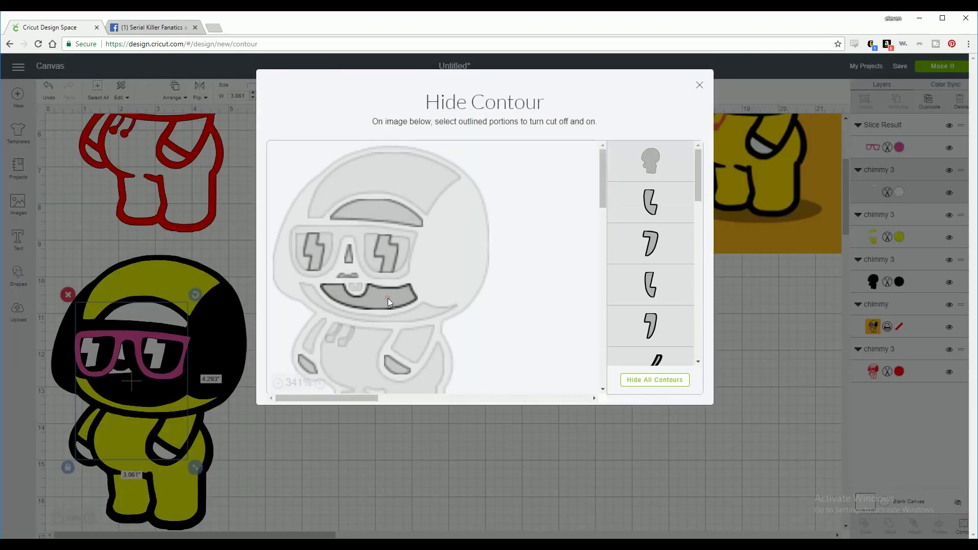
left_click(700, 85)
scroll(273, 384, "down", 1)
left_click_drag(163, 347, 162, 349)
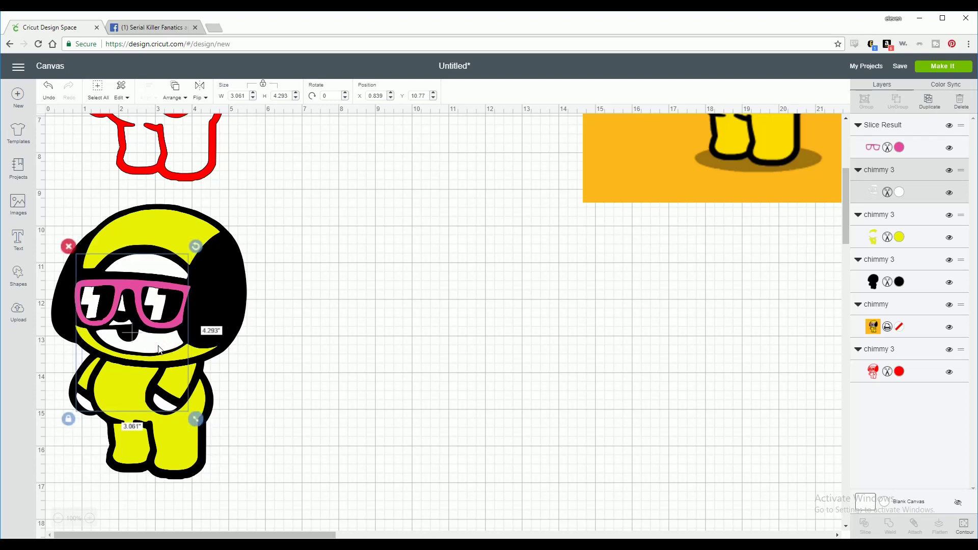
scroll(162, 350, "up", 1)
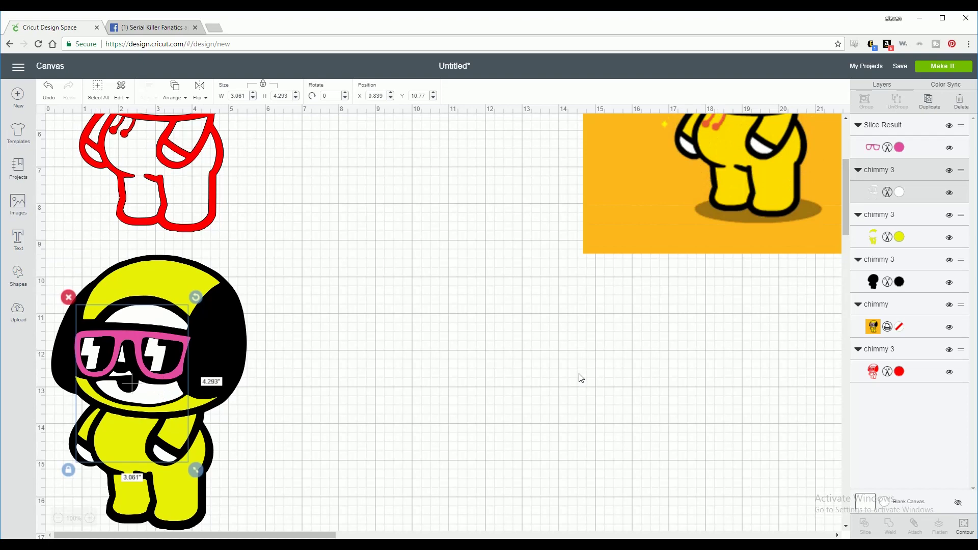
scroll(343, 395, "up", 2)
scroll(338, 404, "down", 2)
- Duplicate the red outline and hide all its contours except the two music-note shapes
scroll(335, 403, "up", 4)
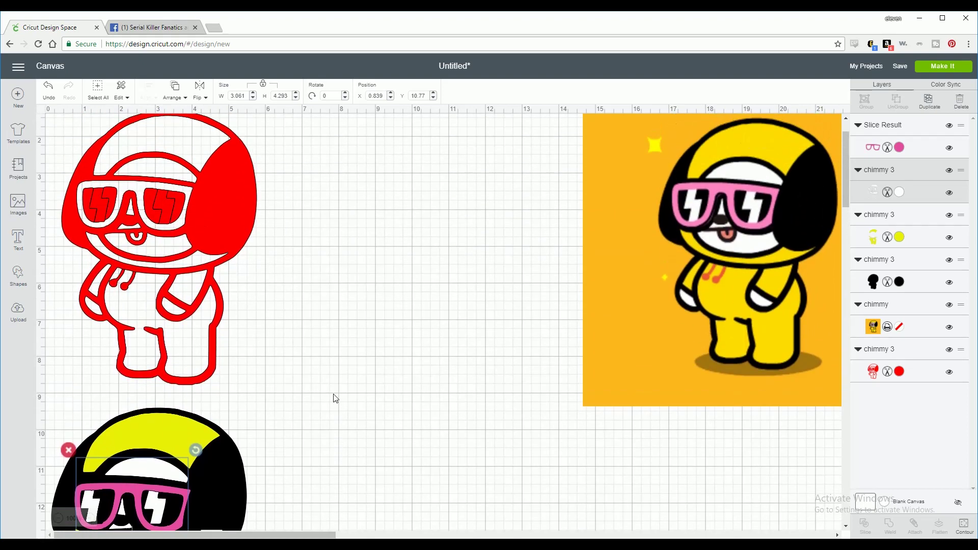
scroll(335, 399, "up", 1)
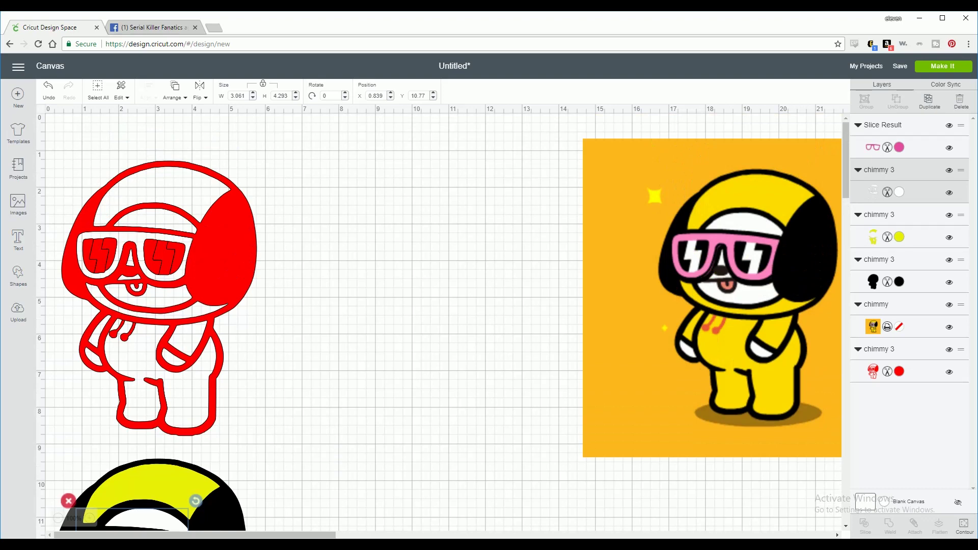
left_click(155, 323)
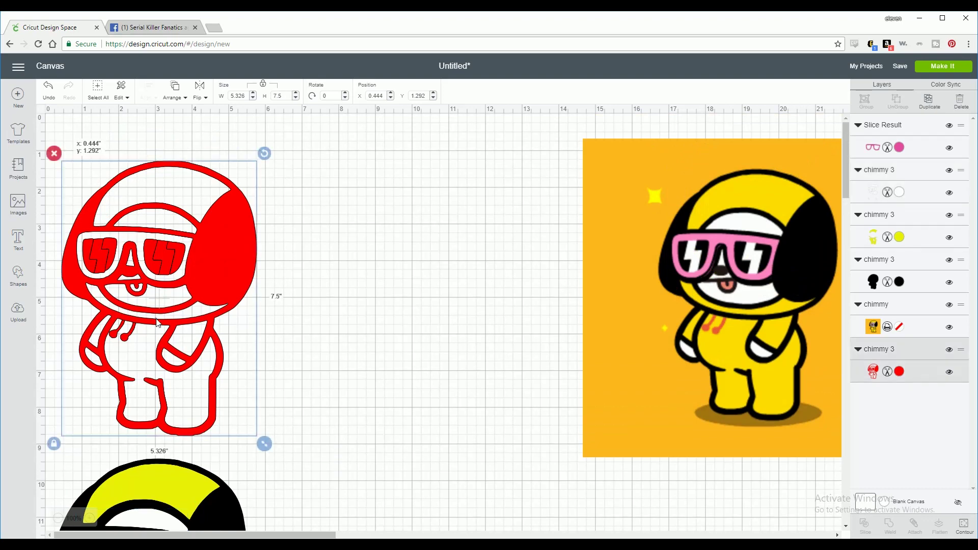
key("ctrl+d")
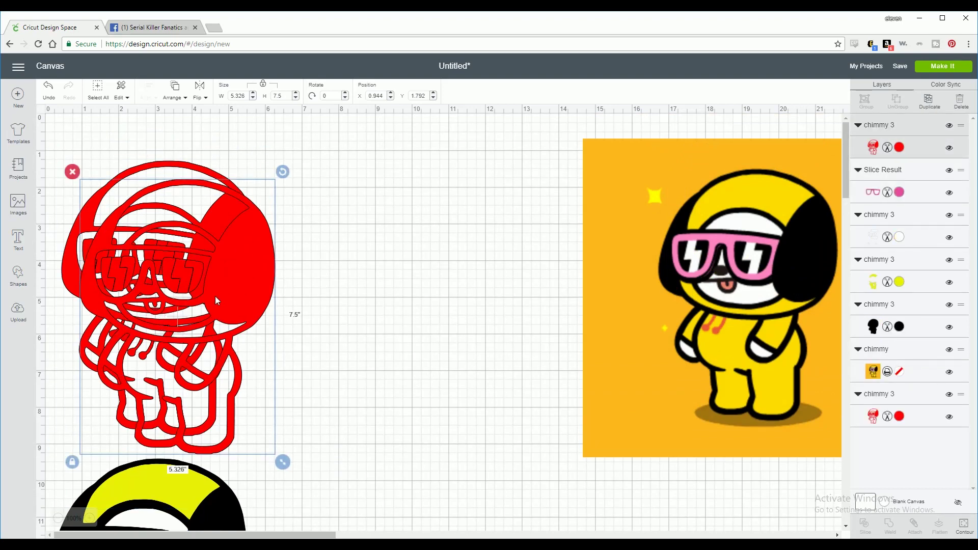
left_click_drag(160, 318, 354, 277)
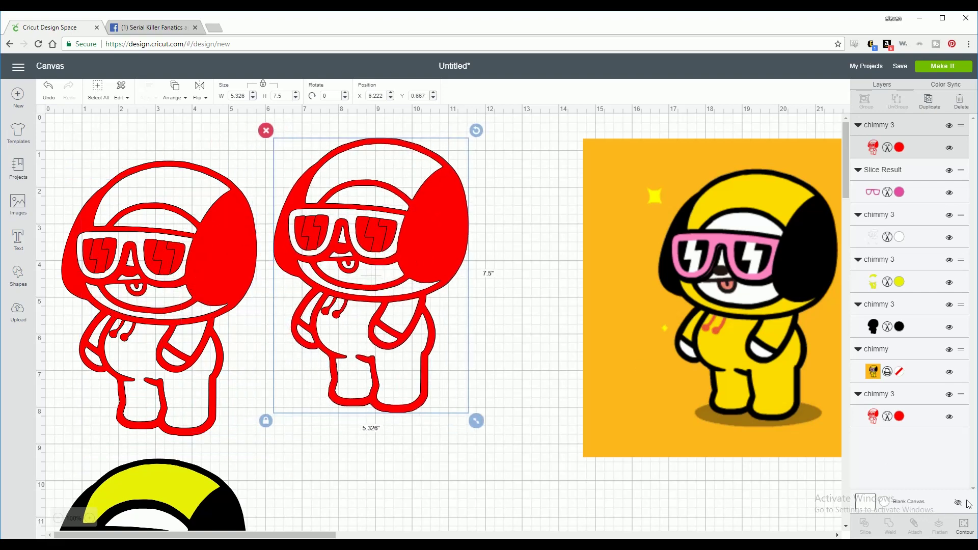
left_click(963, 525)
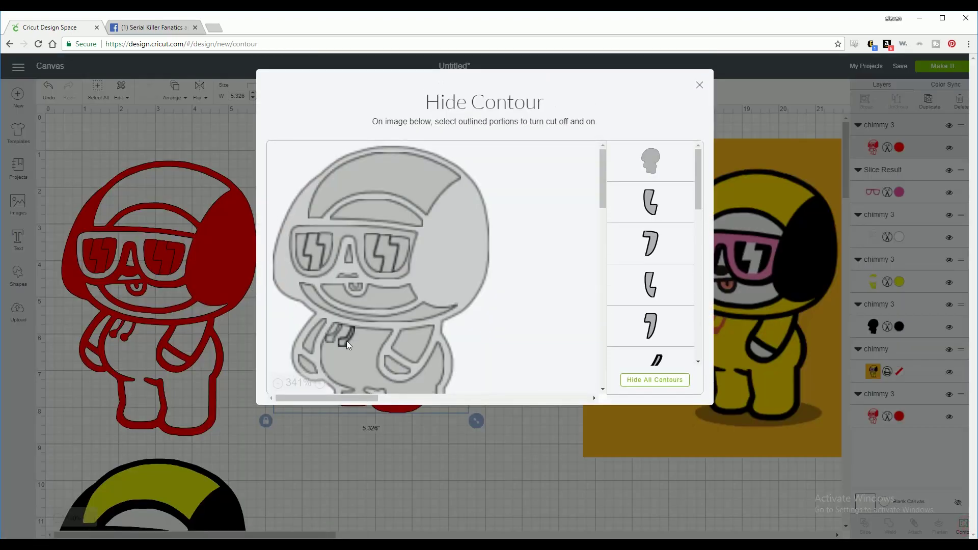
left_click(652, 381)
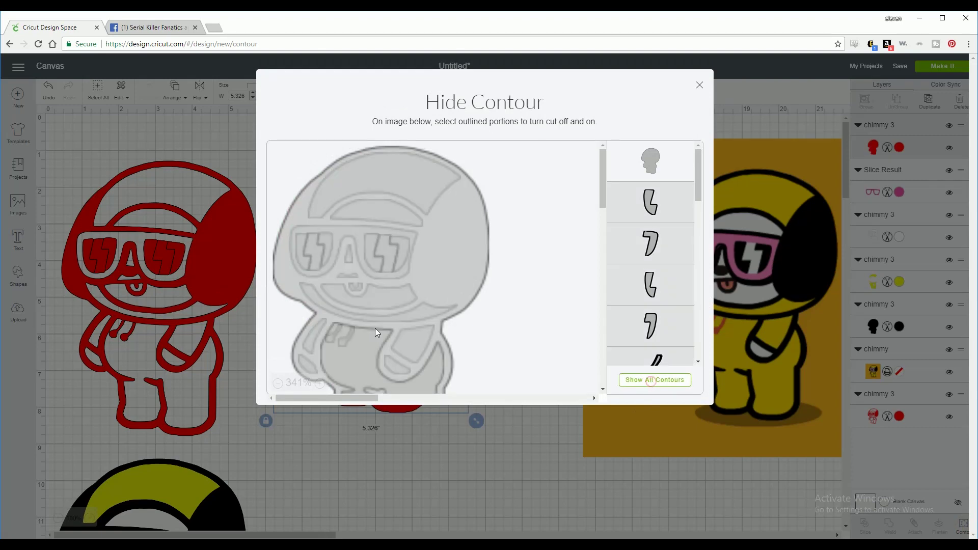
left_click(333, 341)
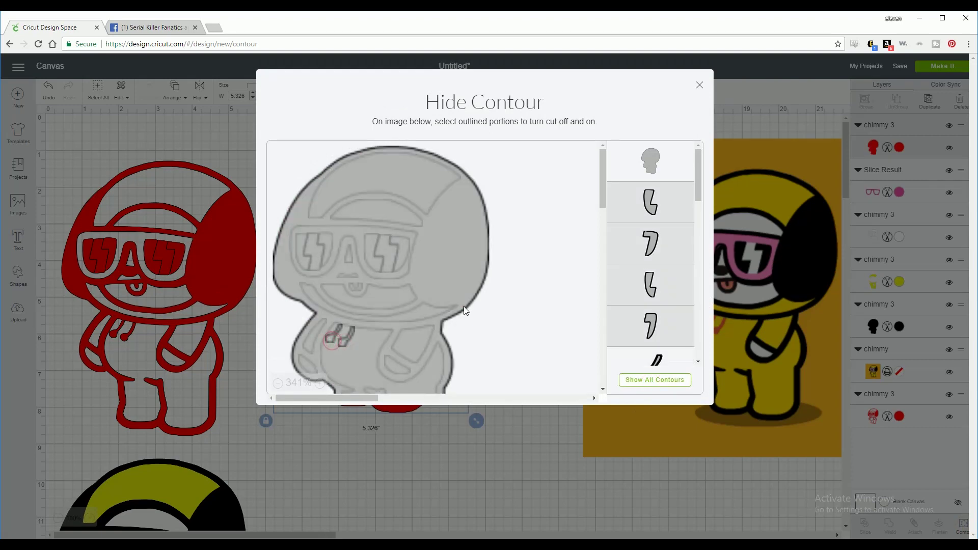
left_click(702, 86)
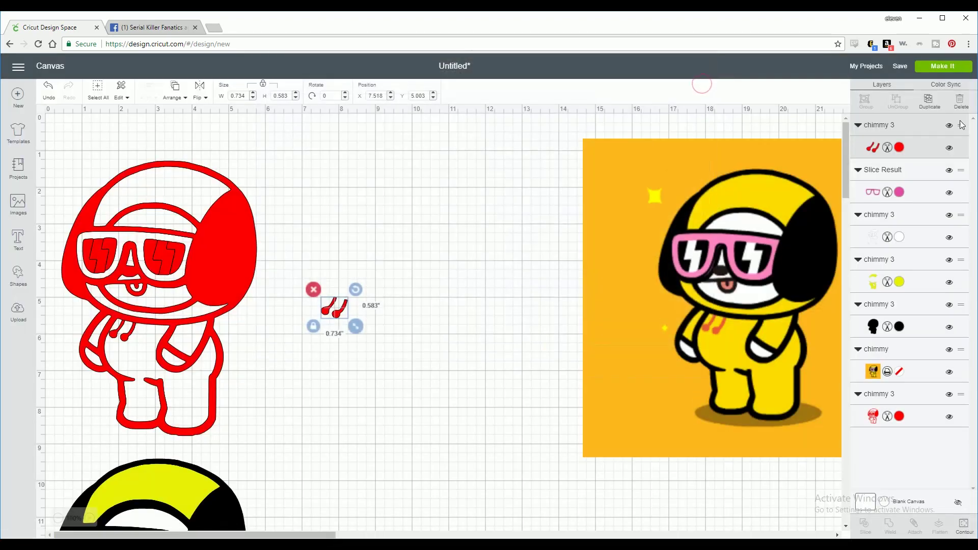
- Colour the music-notes piece a bright warm orange (#ED9422)
left_click(899, 147)
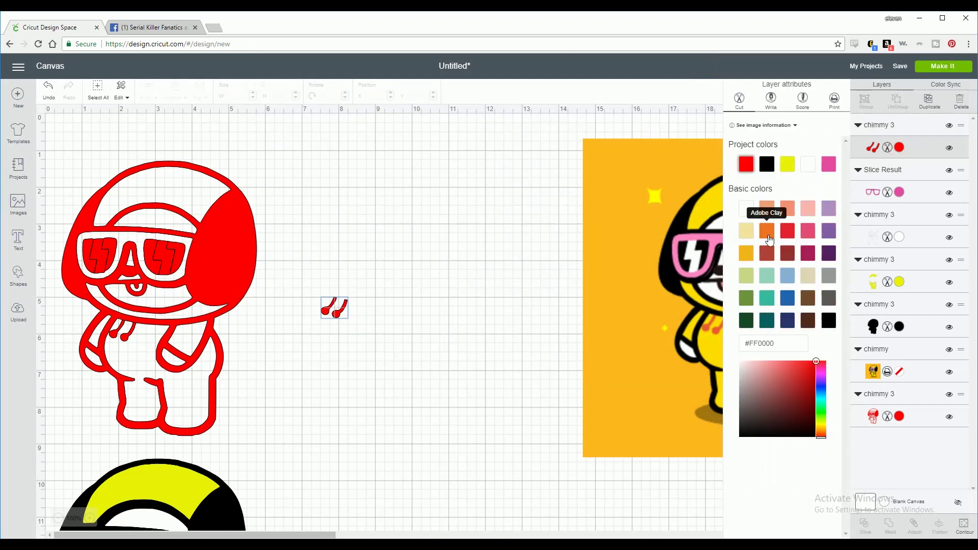
left_click(768, 238)
left_click_drag(823, 432, 825, 430)
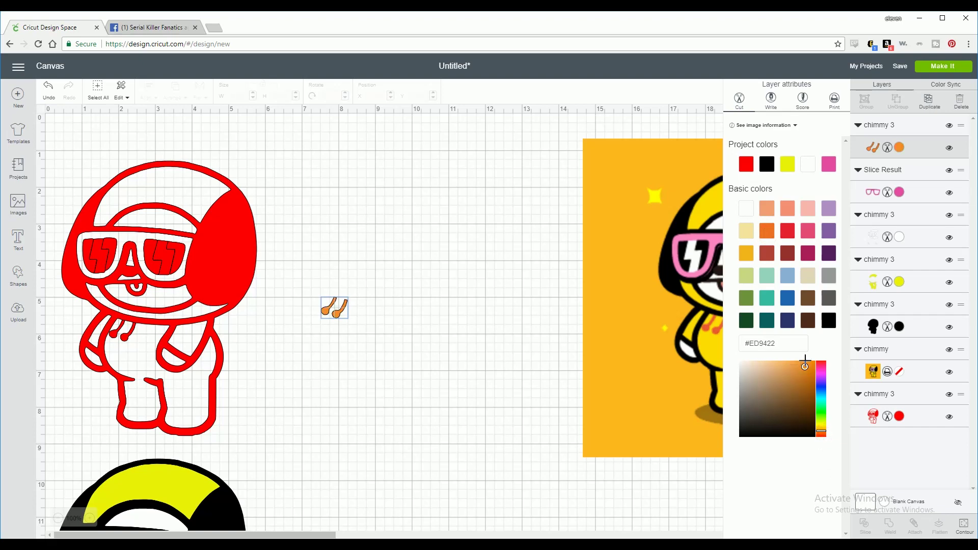
left_click_drag(805, 366, 816, 366)
left_click(331, 404)
- Place the 0.734 × 0.583 in orange notes on the yellow Chimmy's chest
scroll(357, 407, "down", 4)
scroll(510, 234, "up", 2)
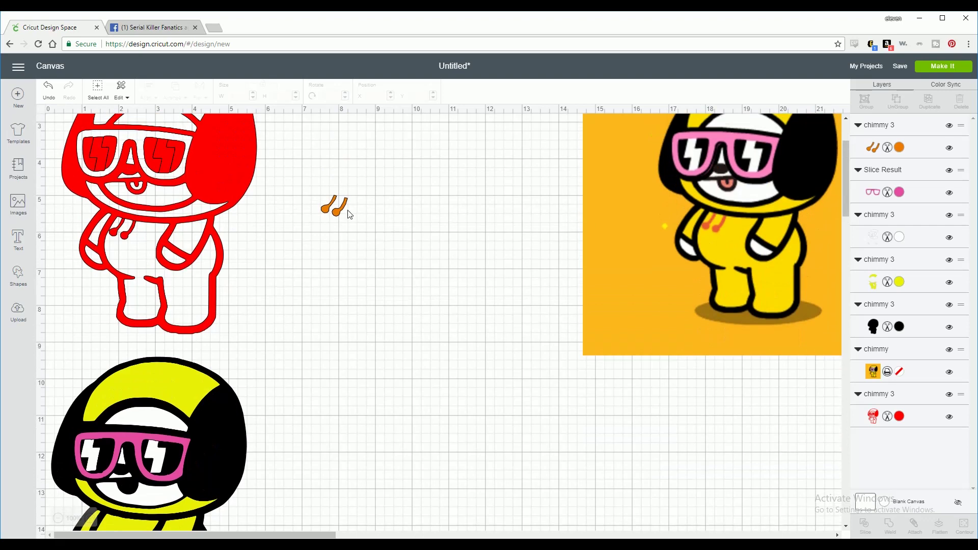
left_click_drag(344, 214, 349, 336)
scroll(358, 357, "down", 3)
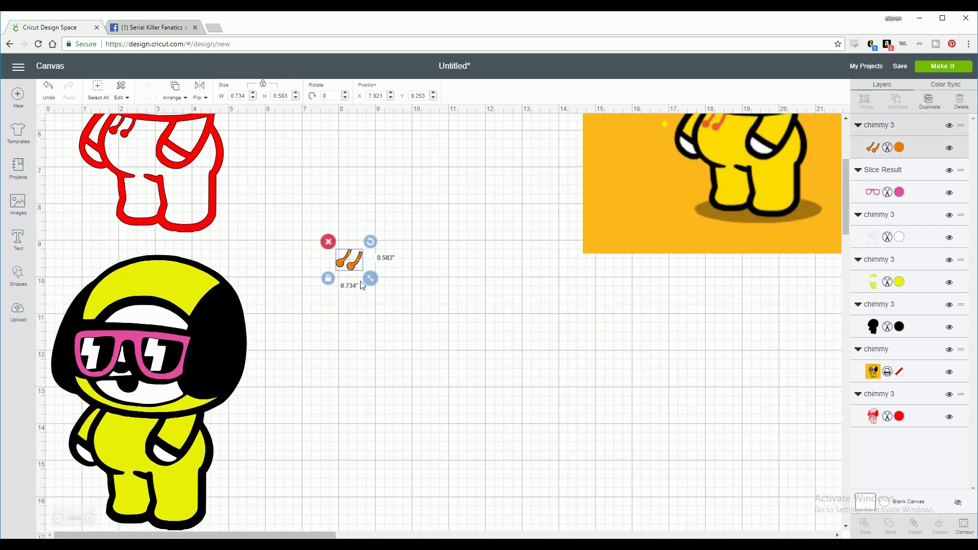
left_click_drag(351, 271, 114, 432)
scroll(404, 323, "up", 4)
- Duplicate the red outline again and hide all contours except the small mouth piece
left_click(229, 236)
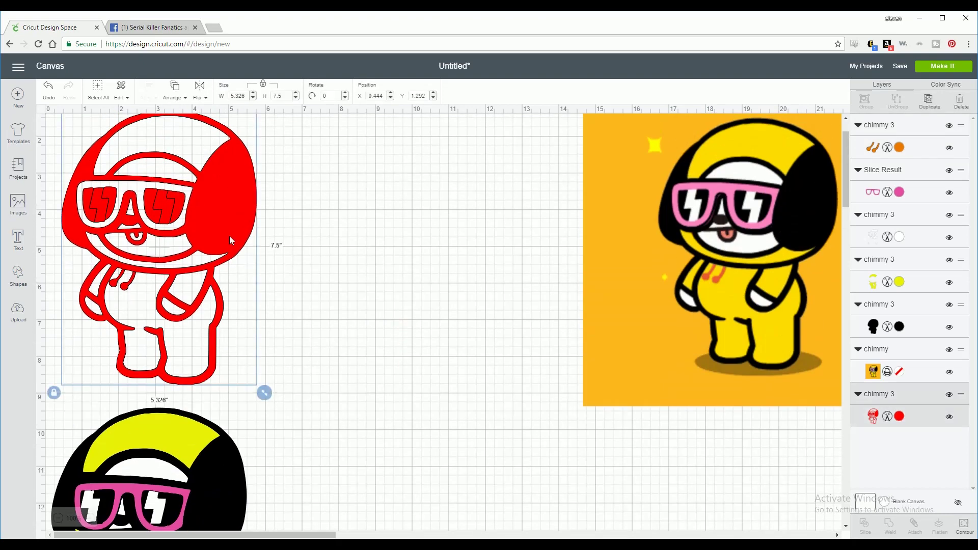
key("ctrl+d")
left_click_drag(231, 234, 483, 257)
left_click(965, 524)
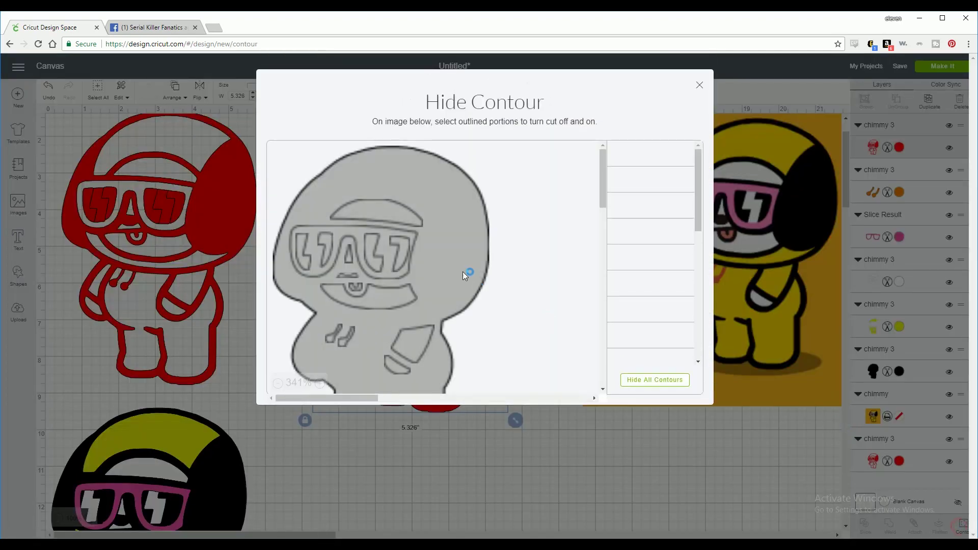
left_click(676, 381)
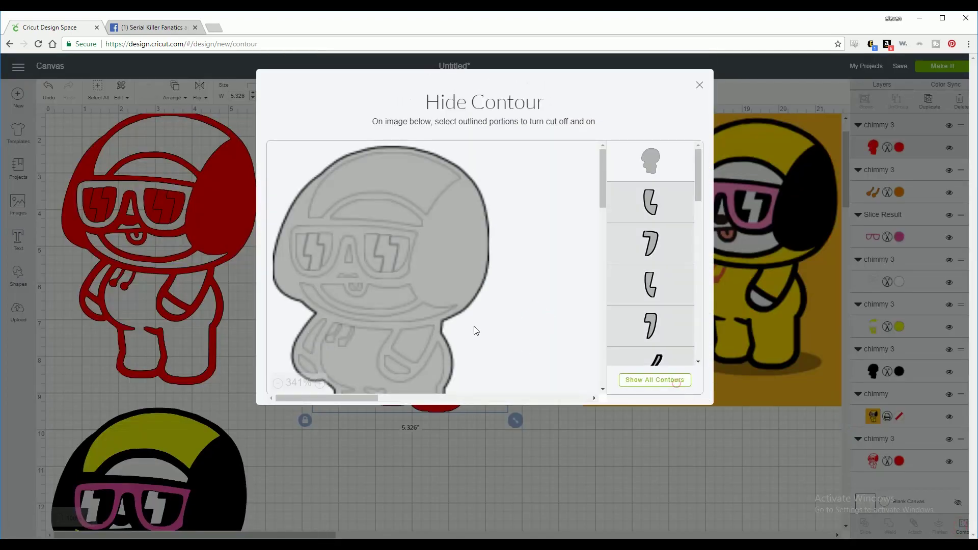
left_click(358, 289)
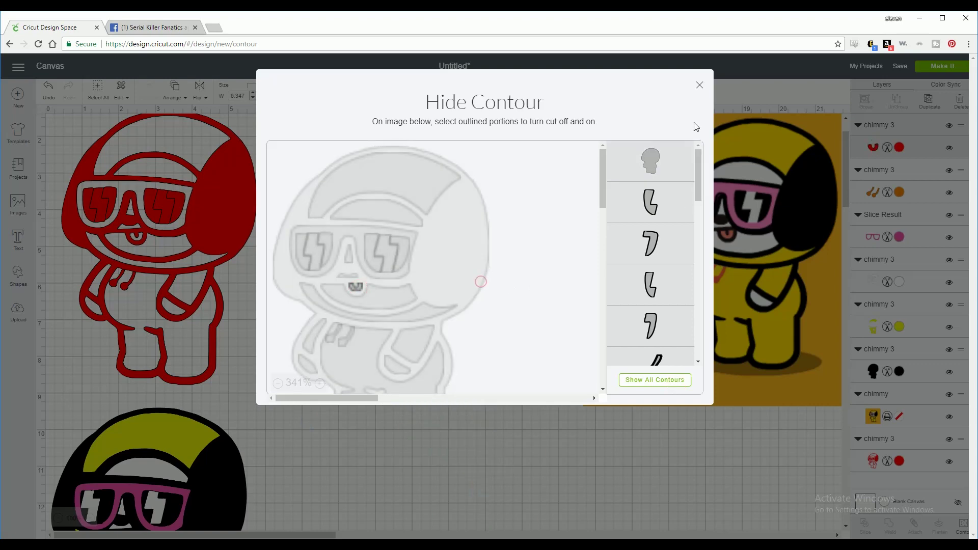
left_click(698, 85)
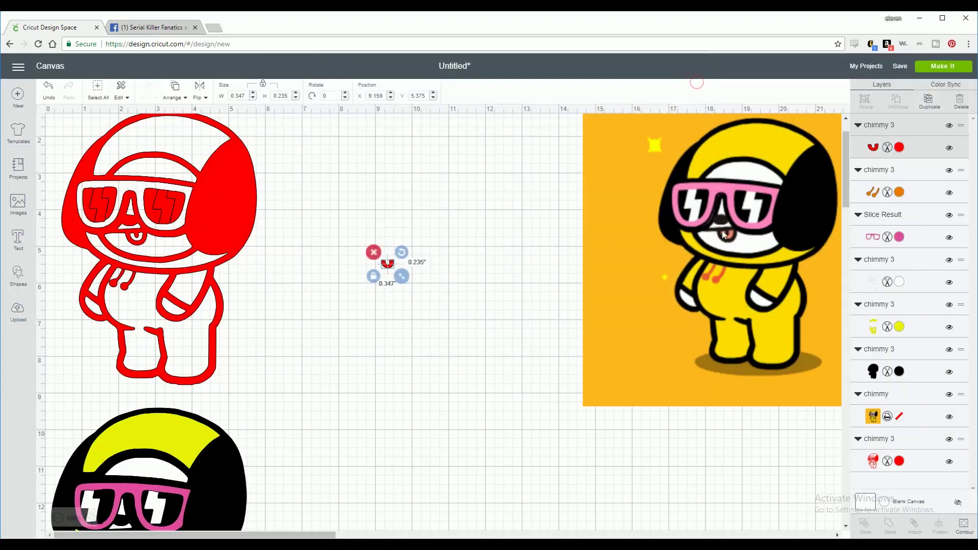
- Colour the tongue piece Cactus Pink (#F9B6AD) from Basic colors
left_click(900, 147)
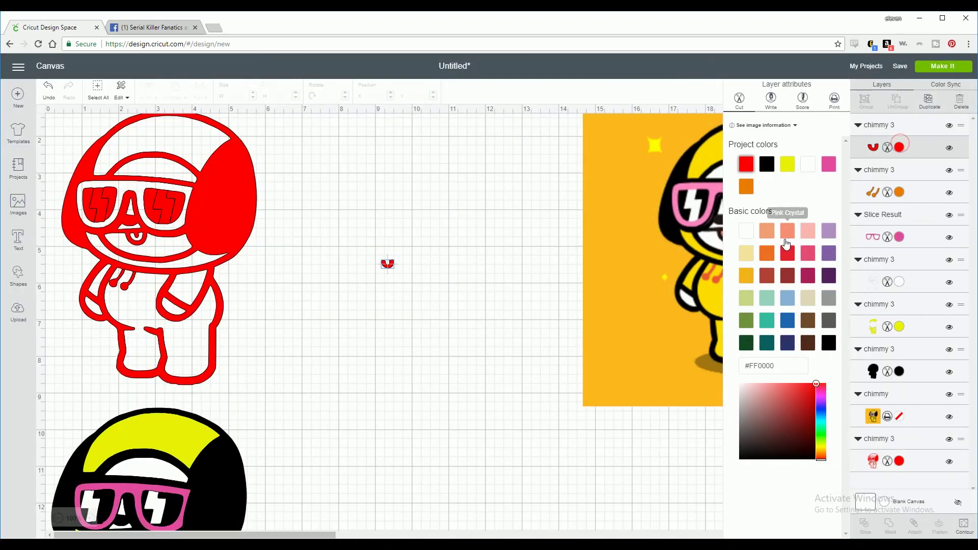
left_click(811, 233)
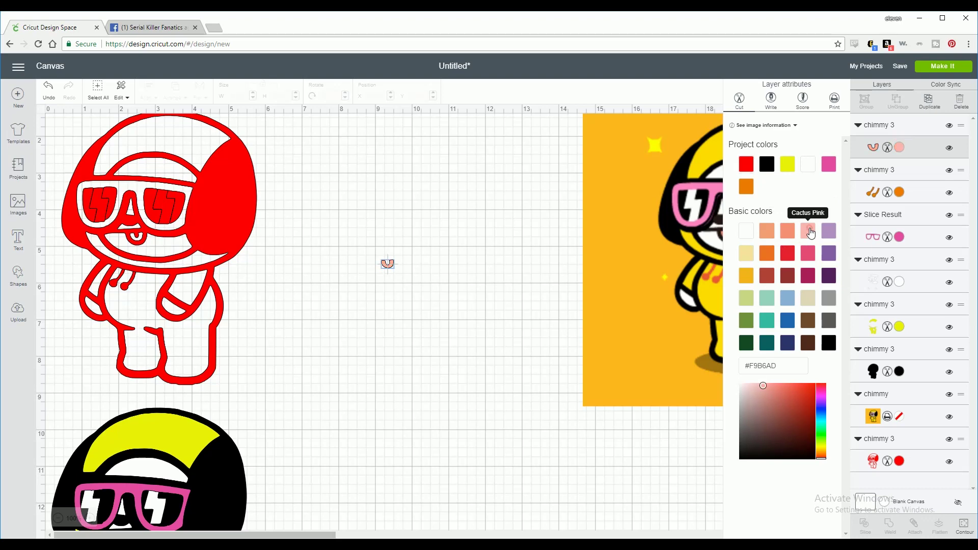
left_click(405, 328)
scroll(412, 326, "down", 4)
scroll(413, 327, "up", 4)
- Move the pink tongue onto the yellow figure's face
scroll(228, 319, "down", 8)
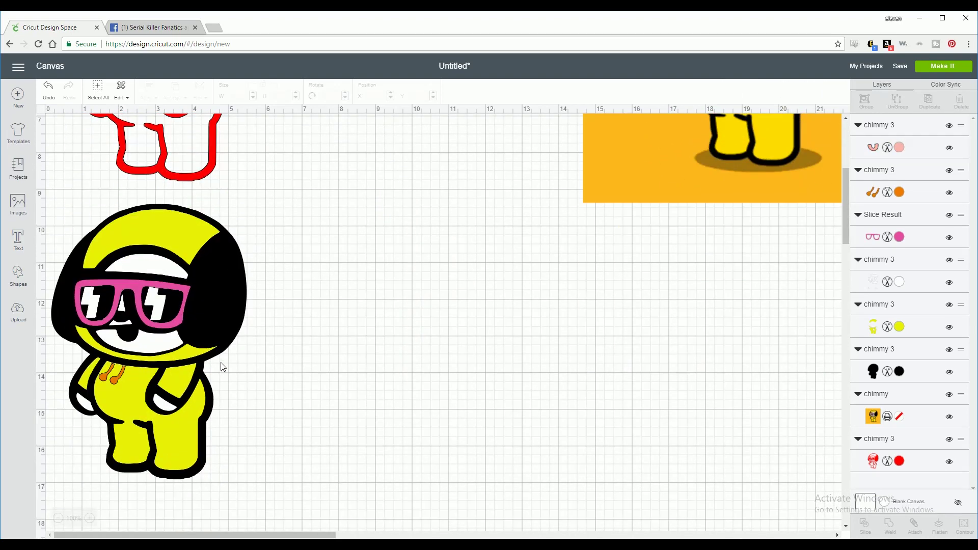
scroll(301, 274, "up", 4)
left_click_drag(387, 164, 127, 441)
- Box-select the whole yellow figure, move it up beside the red original, then select the red figure
scroll(262, 434, "down", 4)
left_click_drag(304, 202, 283, 426)
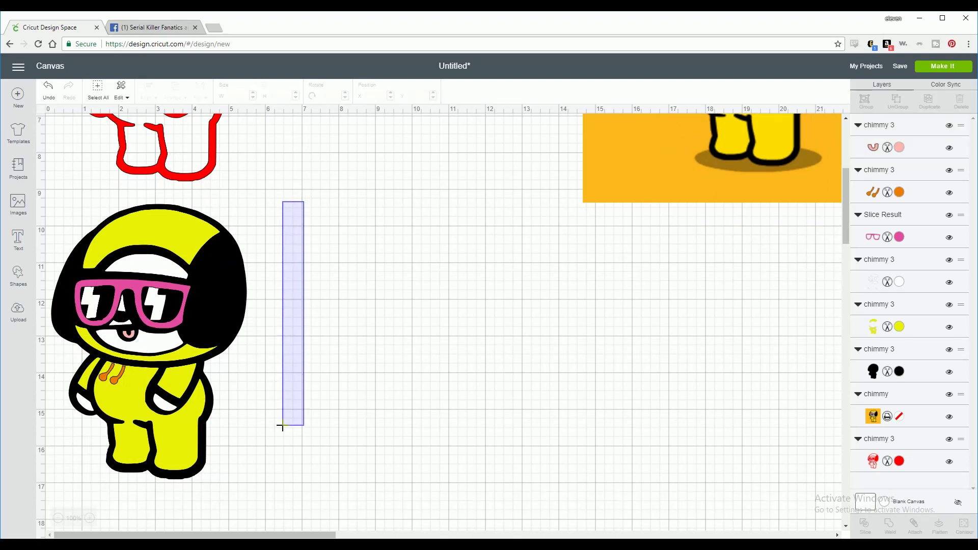
left_click_drag(282, 426, 45, 485)
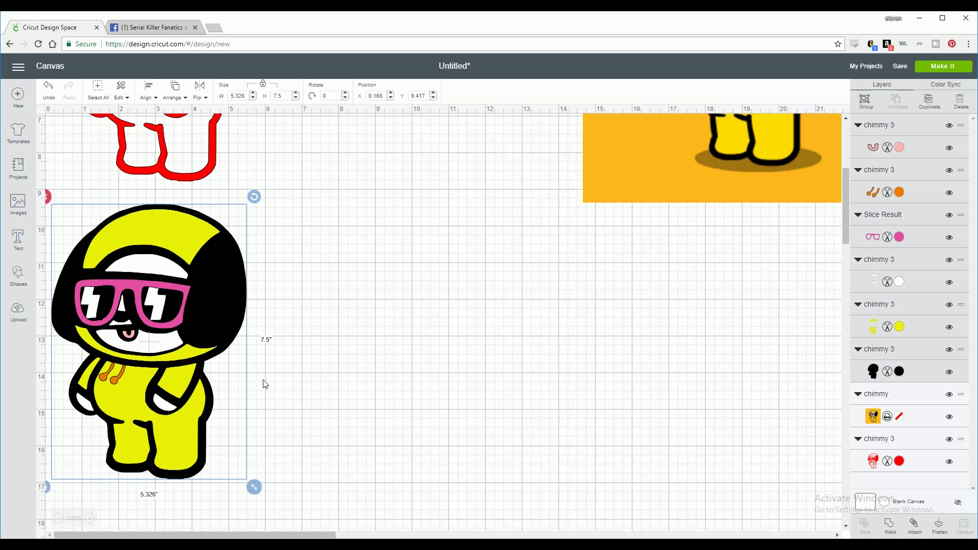
left_click_drag(199, 346, 469, 199)
scroll(387, 305, "up", 4)
scroll(469, 198, "up", 4)
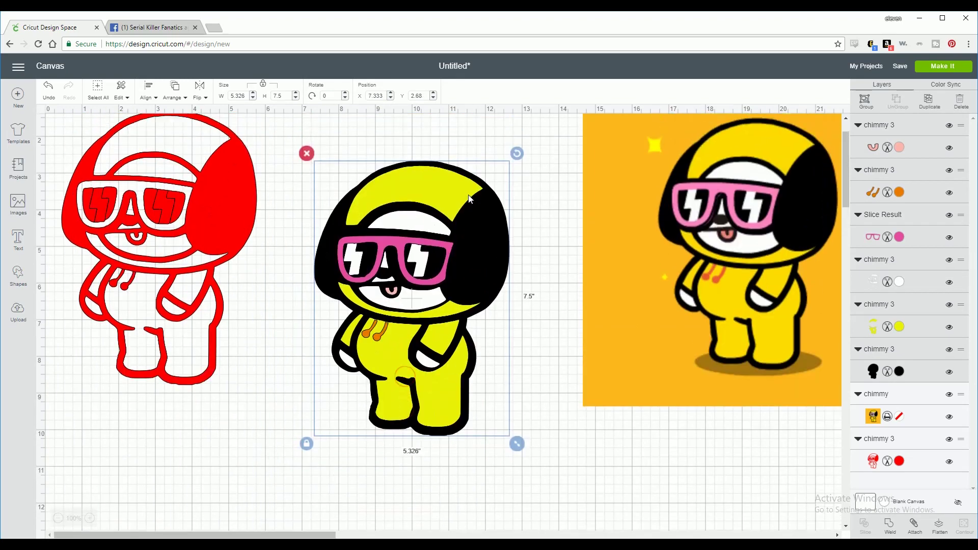
left_click_drag(479, 280, 469, 238)
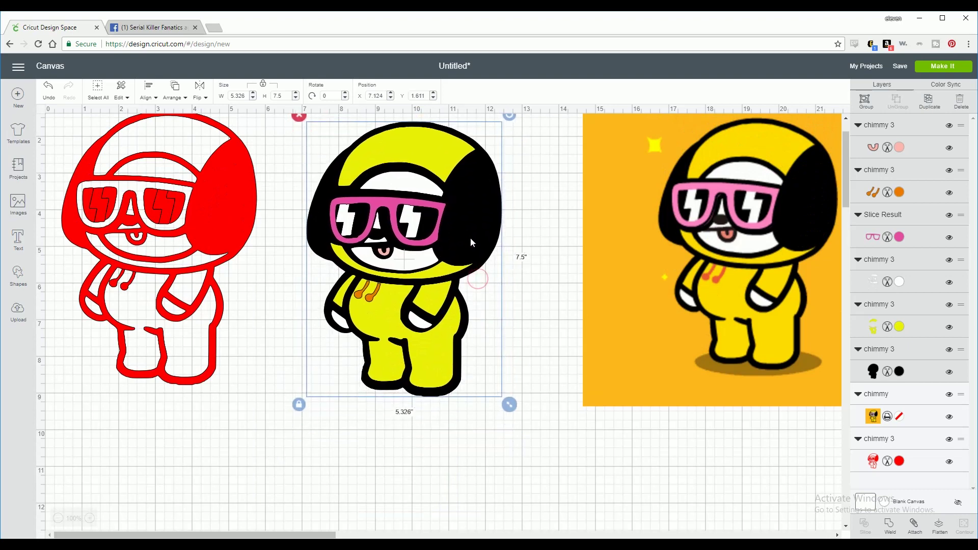
left_click(538, 273)
left_click(164, 241)
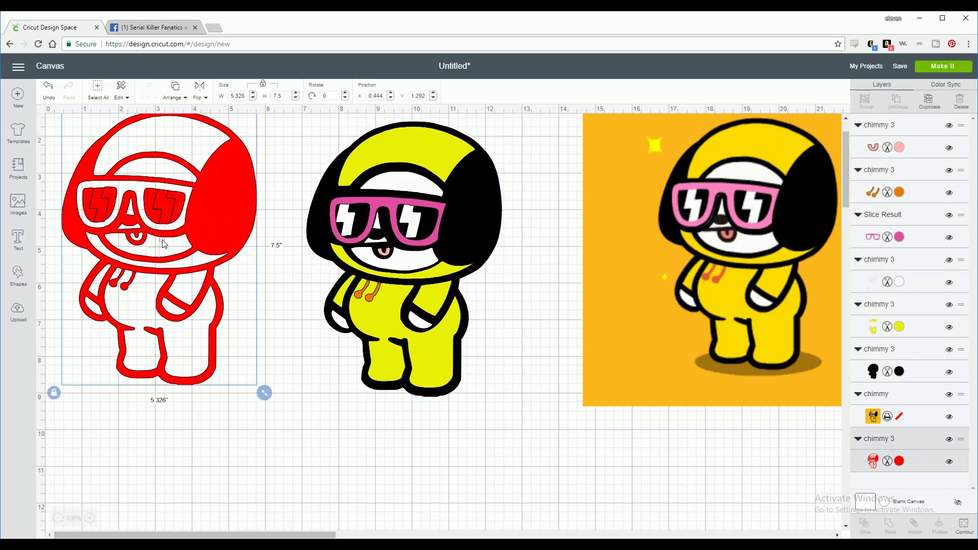
- Hide the red chimmy 3 layer, then nudge the face up, tongue down and drawstrings right
left_click(950, 441)
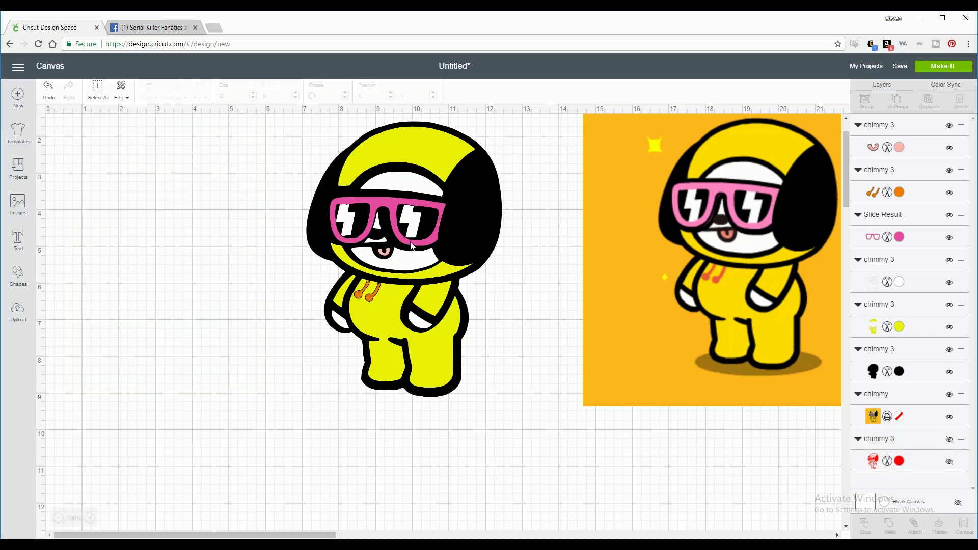
left_click_drag(415, 264, 414, 243)
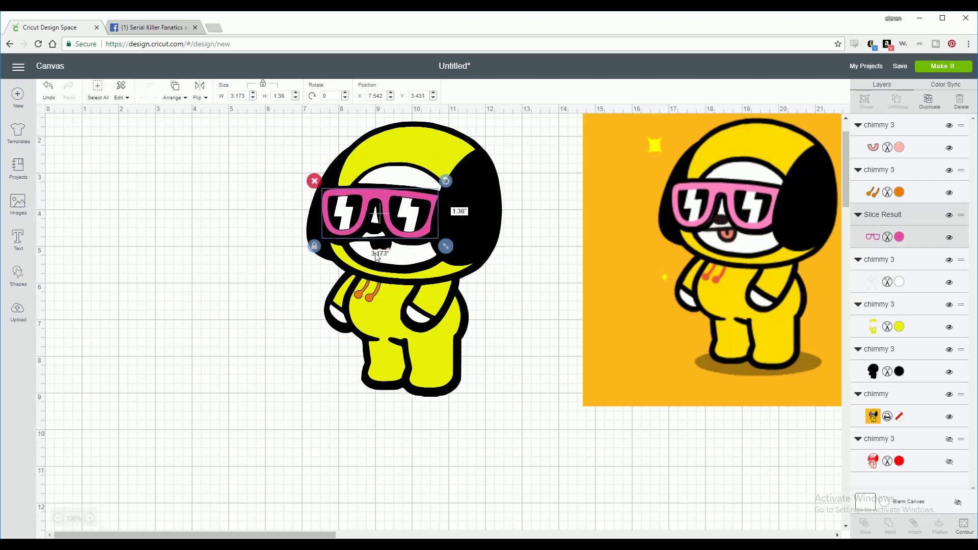
left_click(518, 296)
left_click(387, 253)
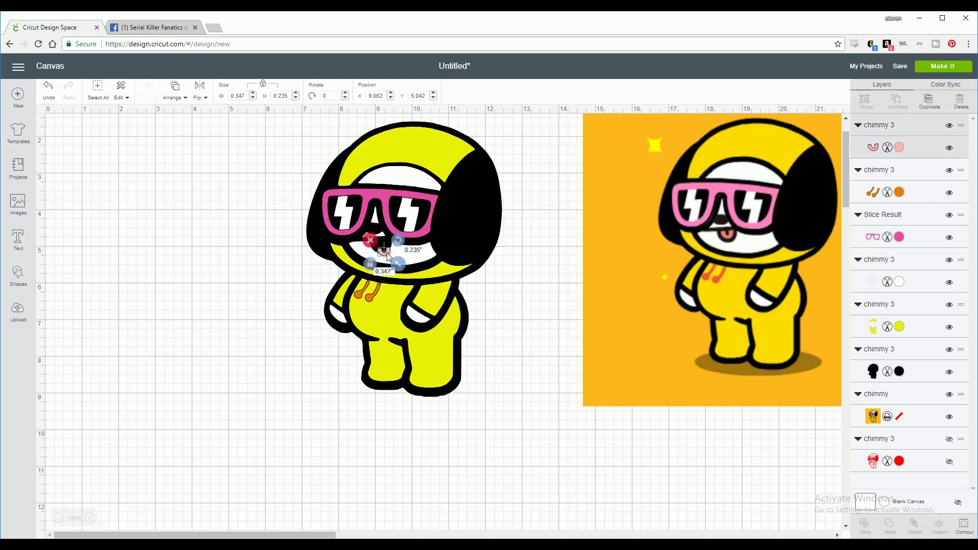
key("Down")
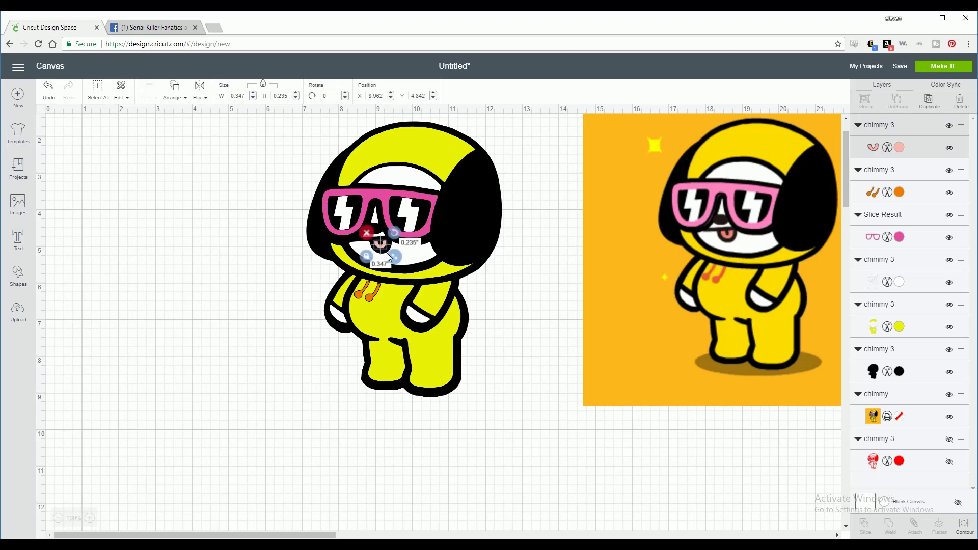
left_click(366, 299)
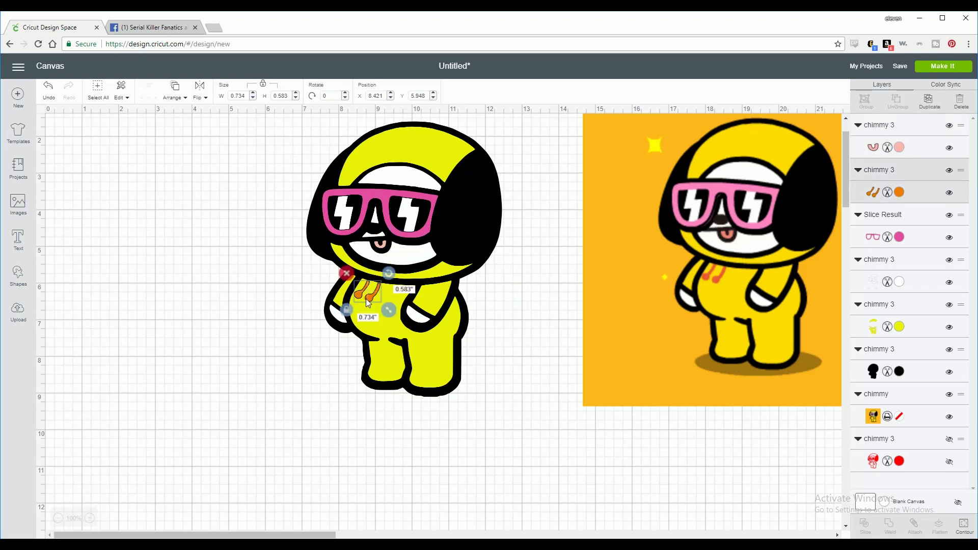
key("Right")
left_click_drag(366, 299, 366, 298)
- At 150% zoom, shift the white face left-down and the pink glasses down, then return to 100%
left_click(90, 518)
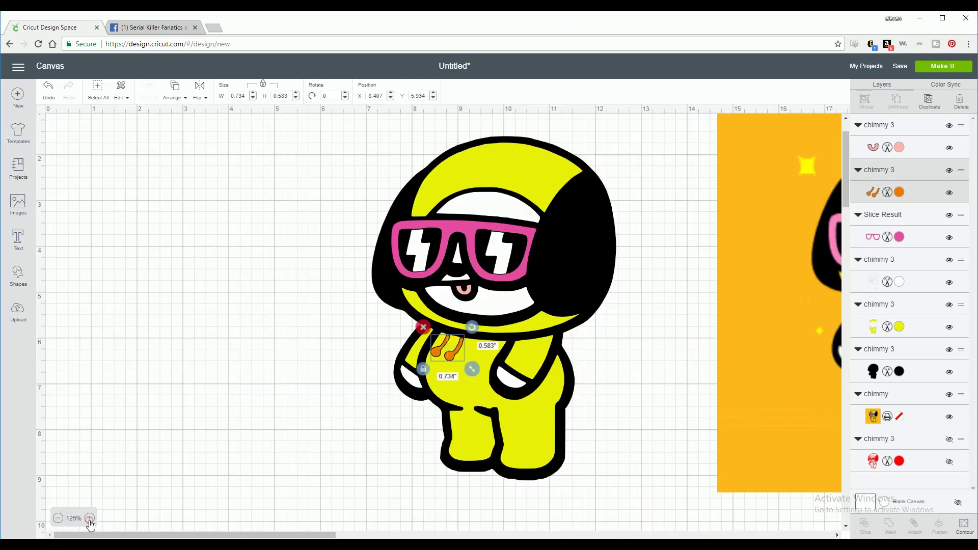
left_click(90, 518)
left_click_drag(194, 535, 304, 535)
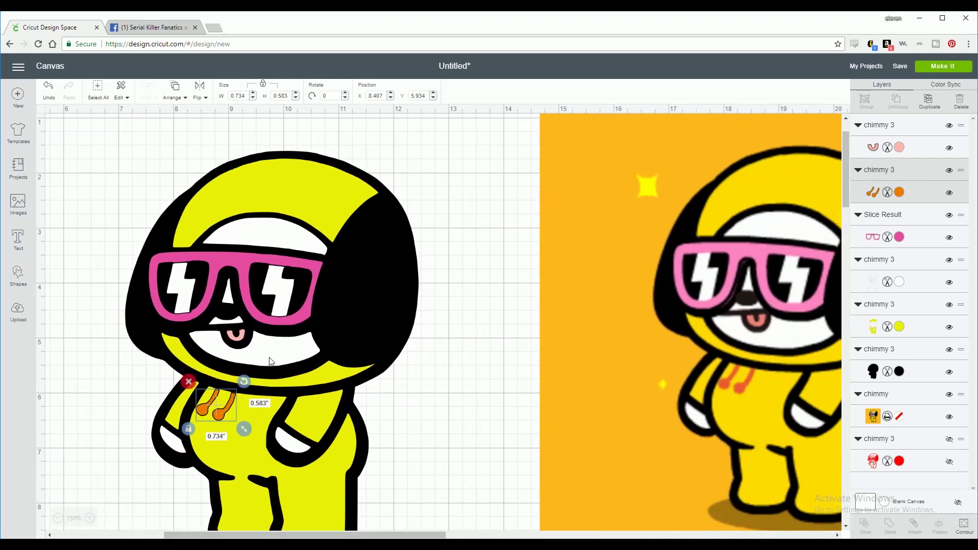
left_click(309, 419)
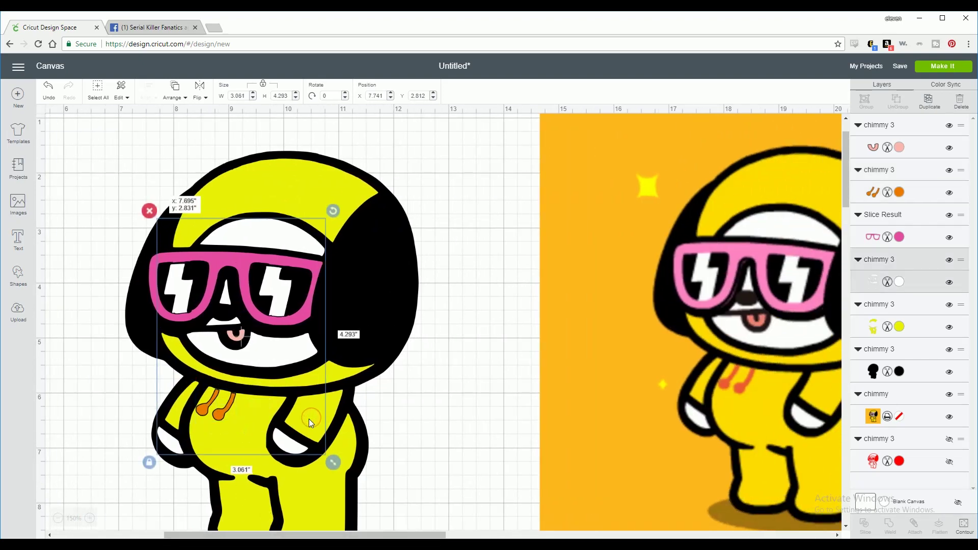
left_click(328, 423)
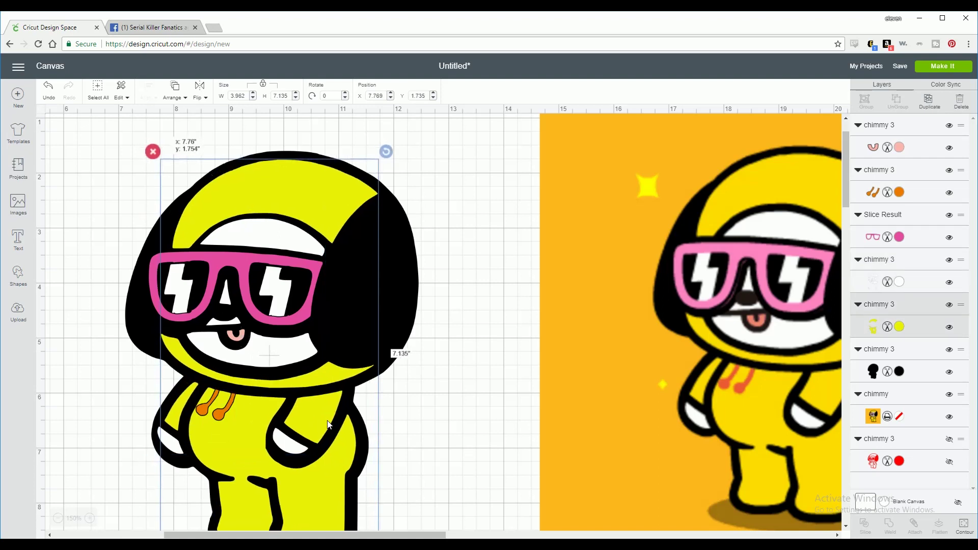
left_click(280, 358)
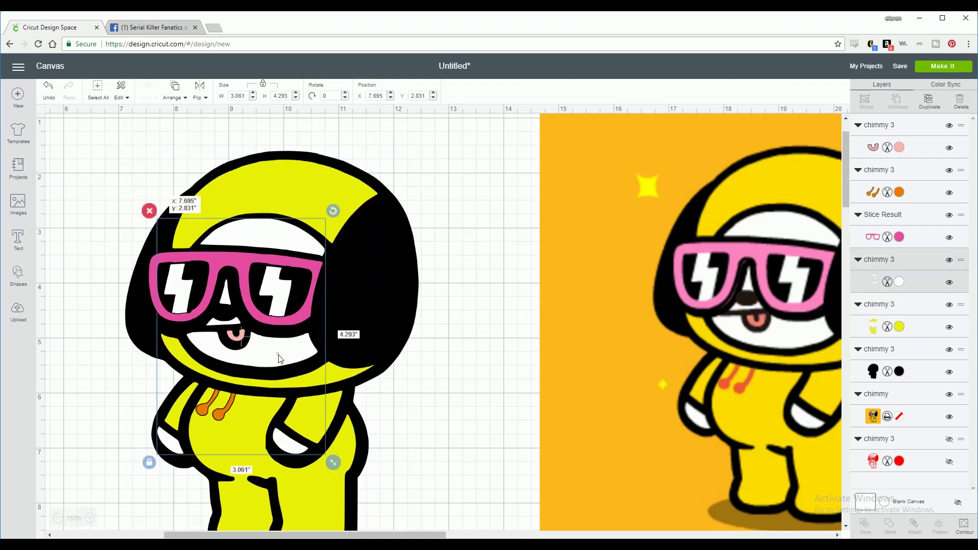
left_click_drag(283, 361, 280, 362)
left_click_drag(260, 320, 241, 345)
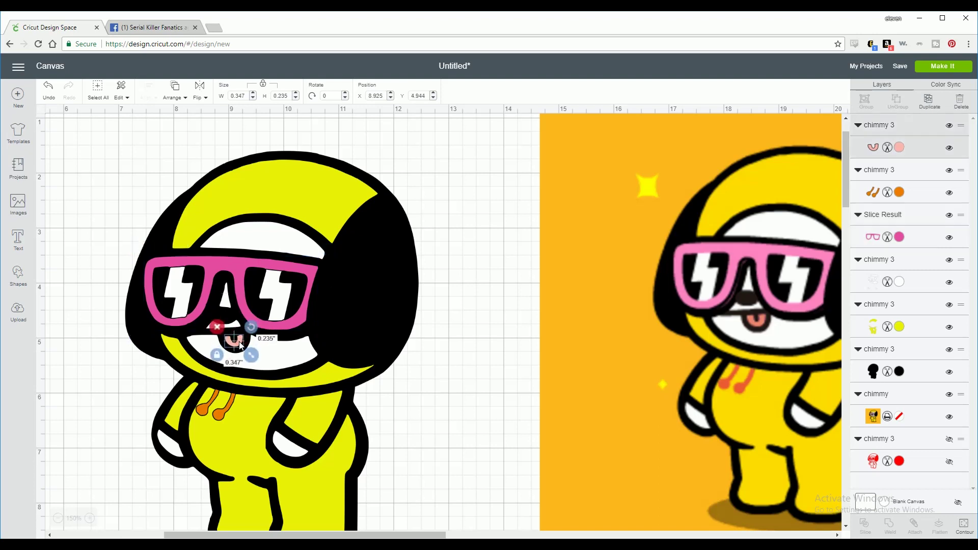
left_click(218, 419)
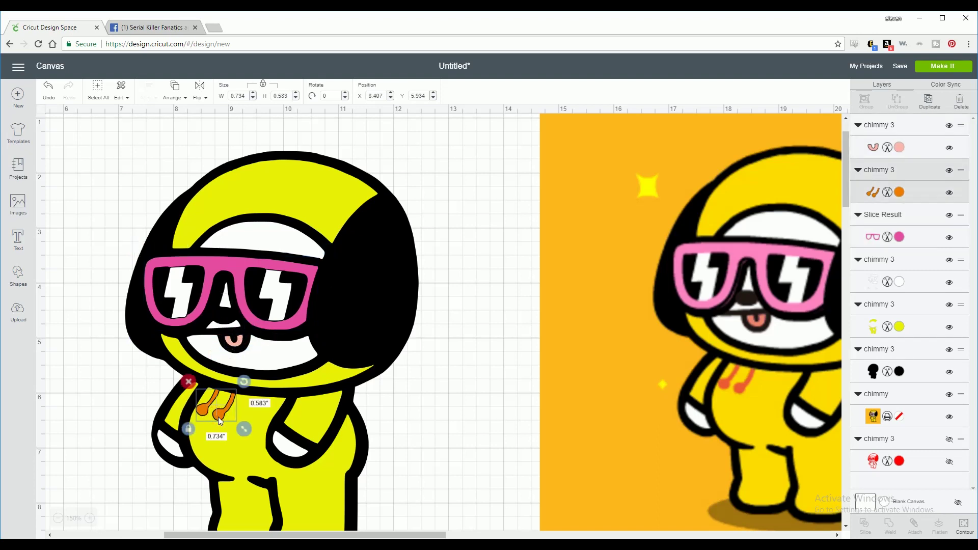
scroll(546, 429, "down", 2)
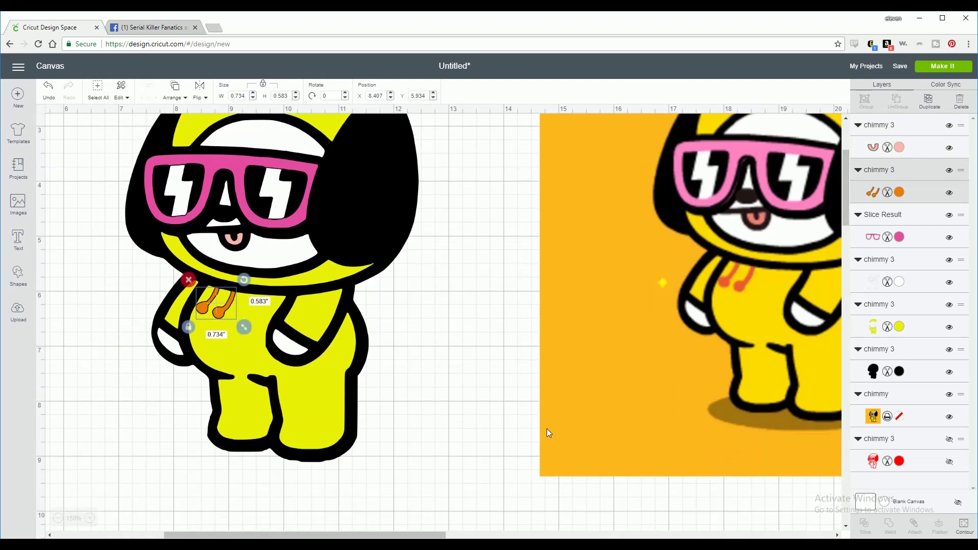
scroll(548, 433, "up", 2)
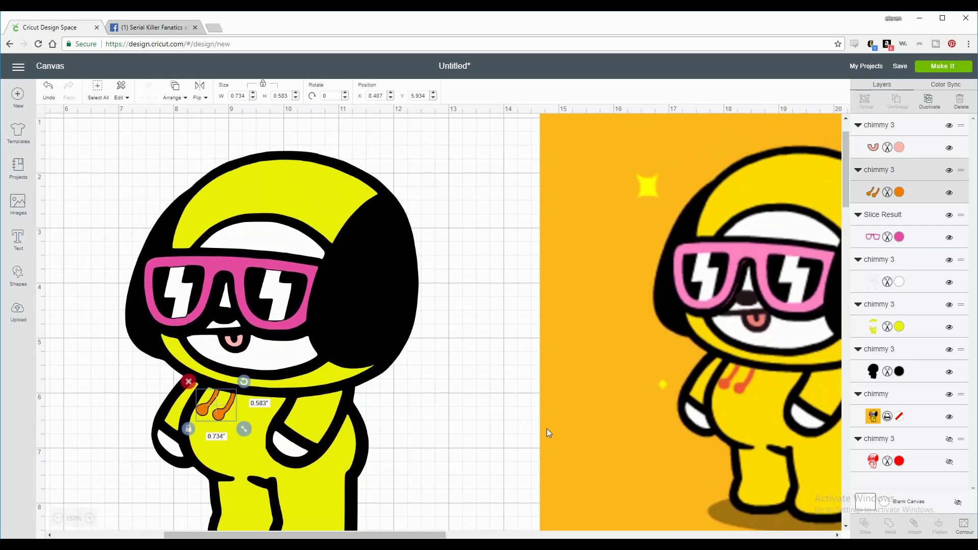
scroll(546, 429, "down", 1)
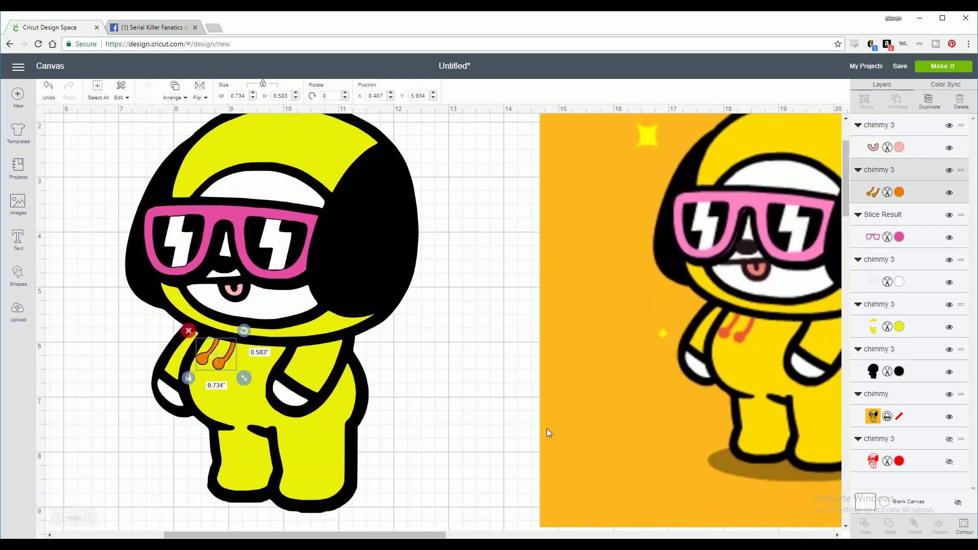
left_click(58, 518)
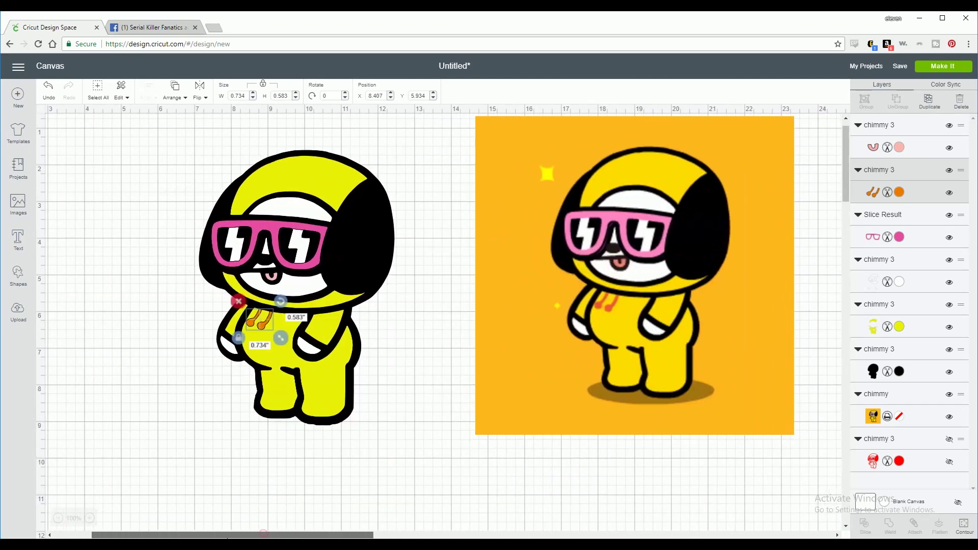
- Hide the chimmy reference image layer, leaving only the layered colour figure, then reselect the face piece
left_click(623, 285)
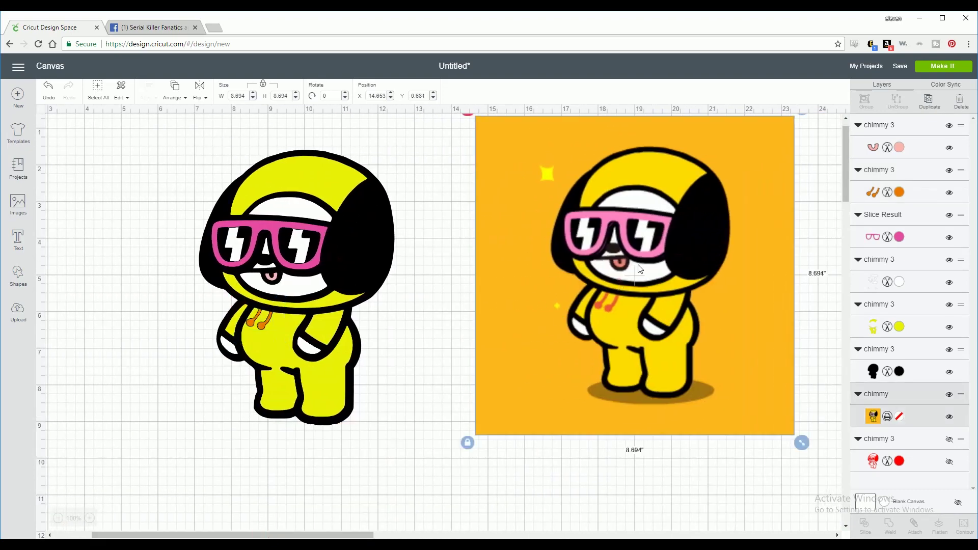
left_click(950, 396)
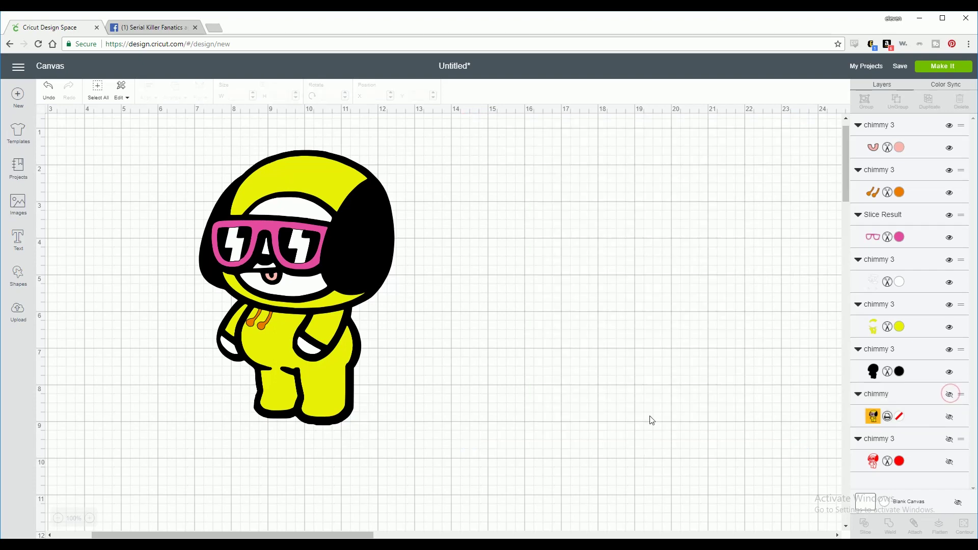
scroll(432, 413, "up", 1)
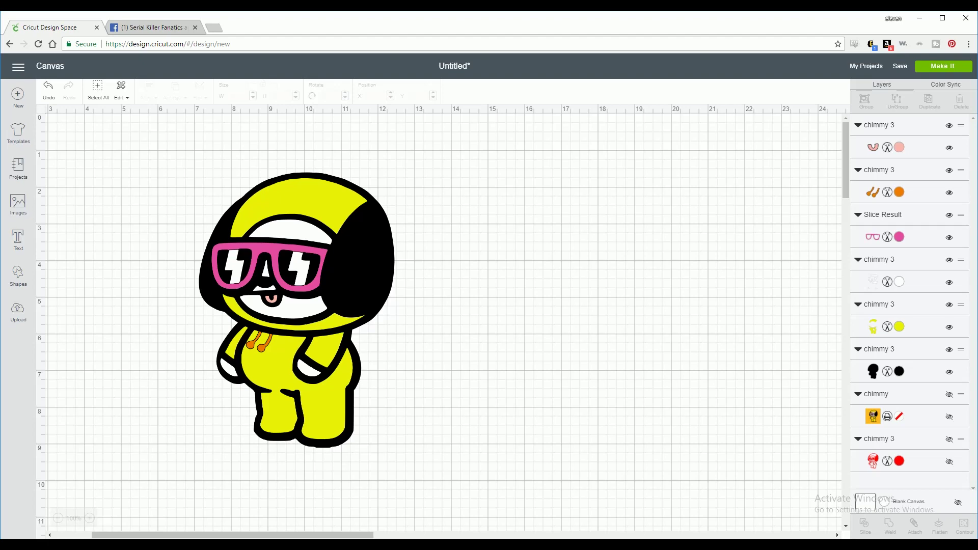
left_click(313, 307)
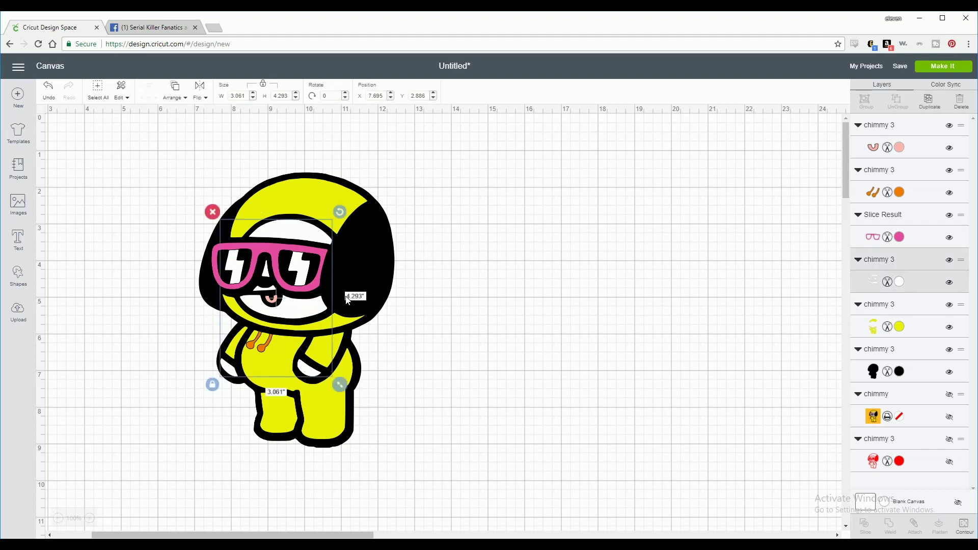